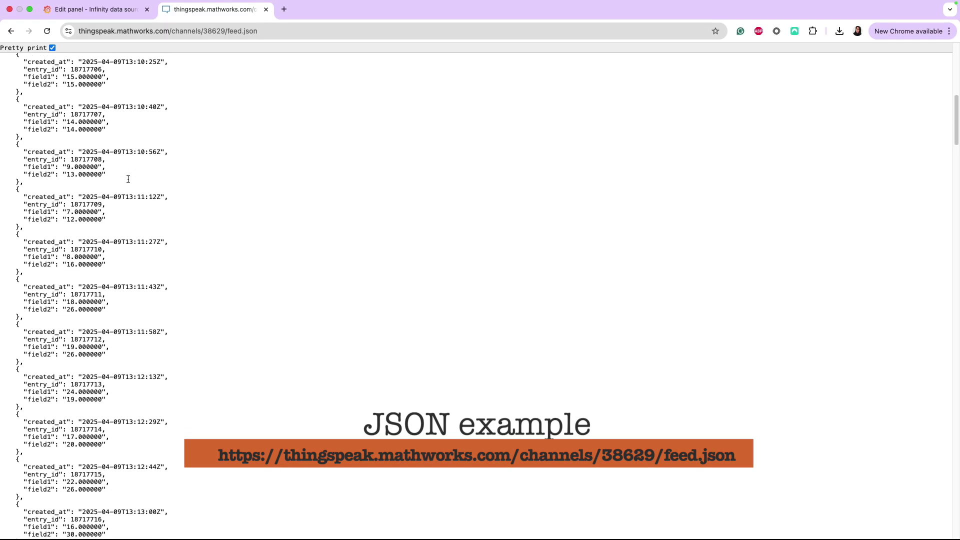
scroll(128, 179, "down", 5)
scroll(128, 179, "down", 5)
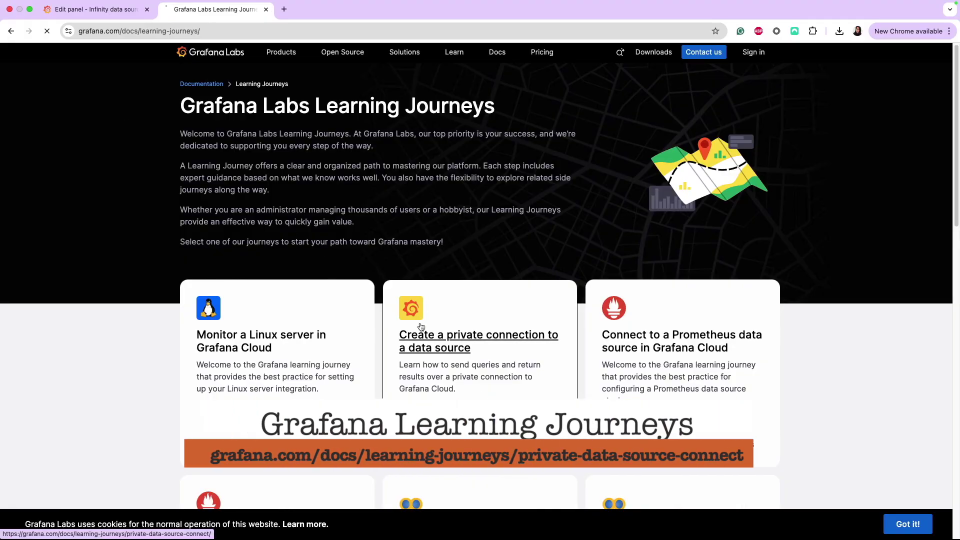
Open the 'Create a private connection to a data source' learning journey card.
left_click(420, 334)
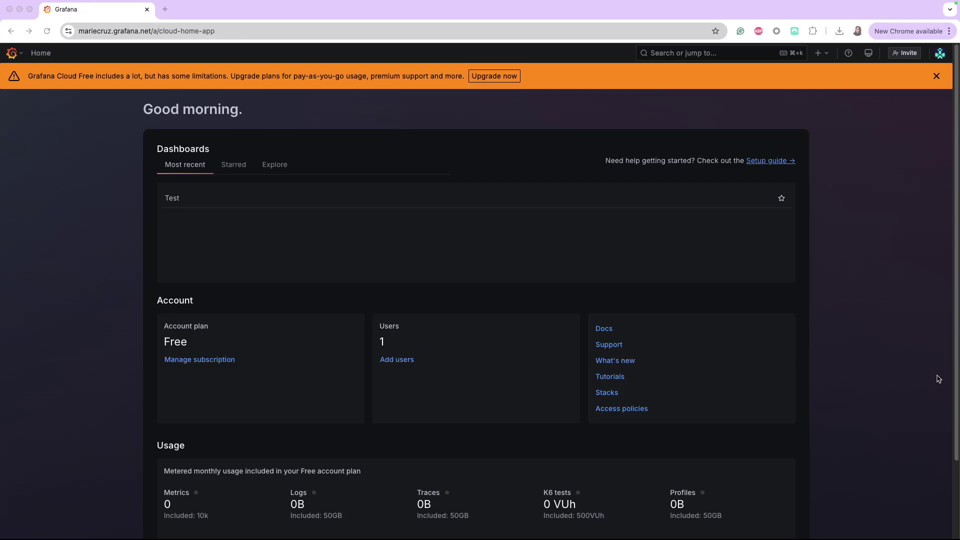
scroll(703, 349, "down", 1)
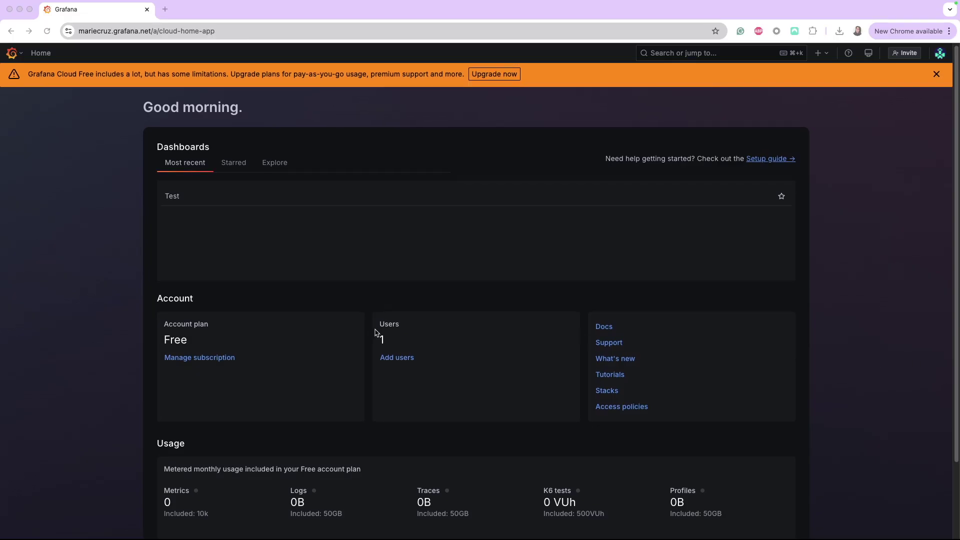
scroll(394, 324, "up", 1)
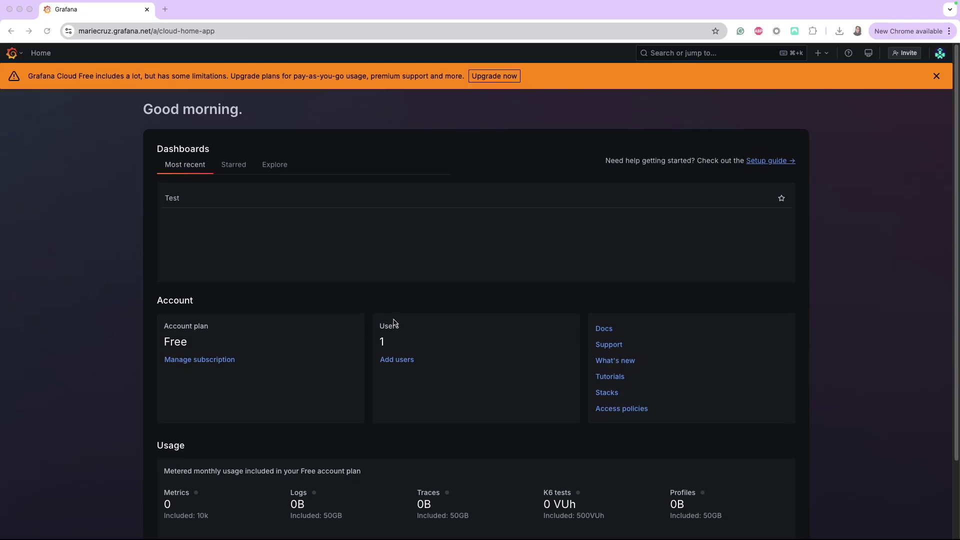
Search Add new connection for 'Infinity' and open the Infinity plugin page.
left_click(14, 55)
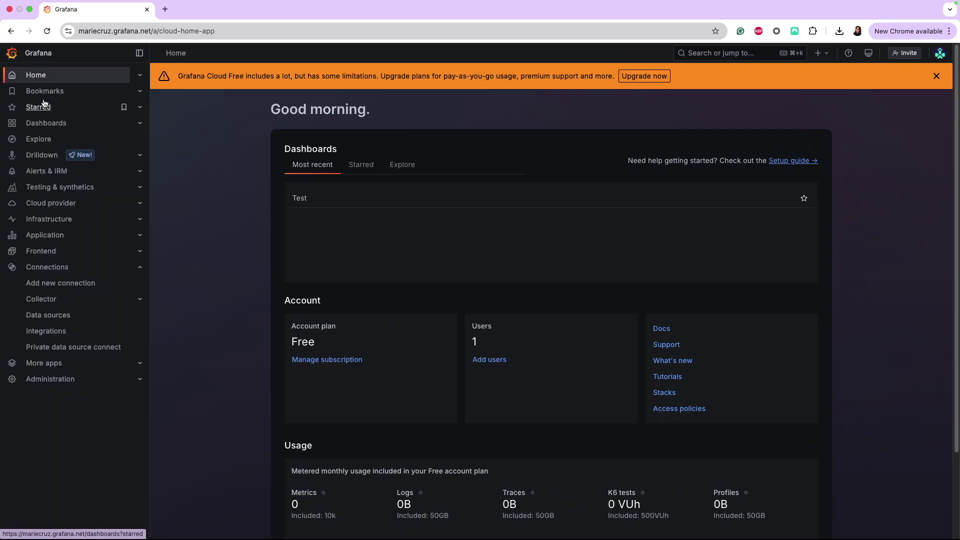
left_click(44, 271)
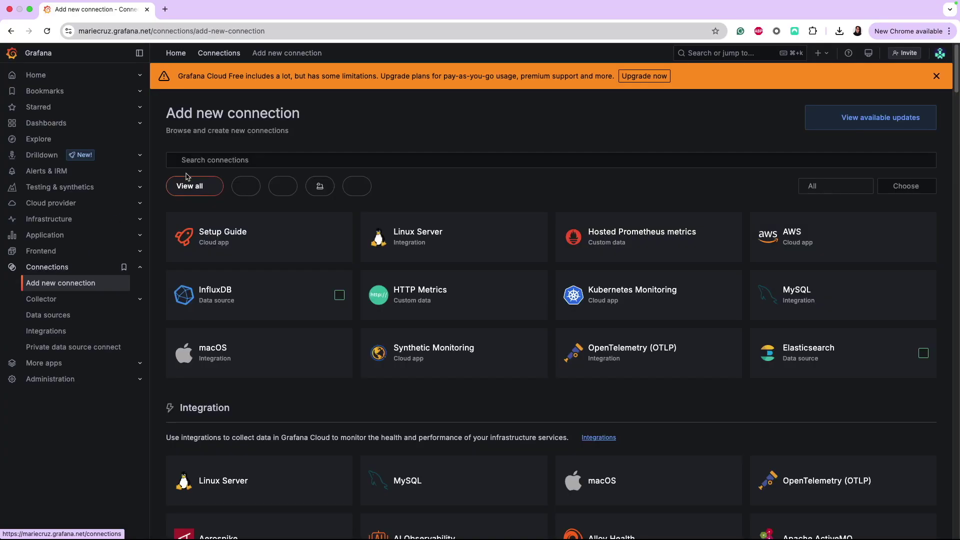
left_click(201, 161)
type("Infini")
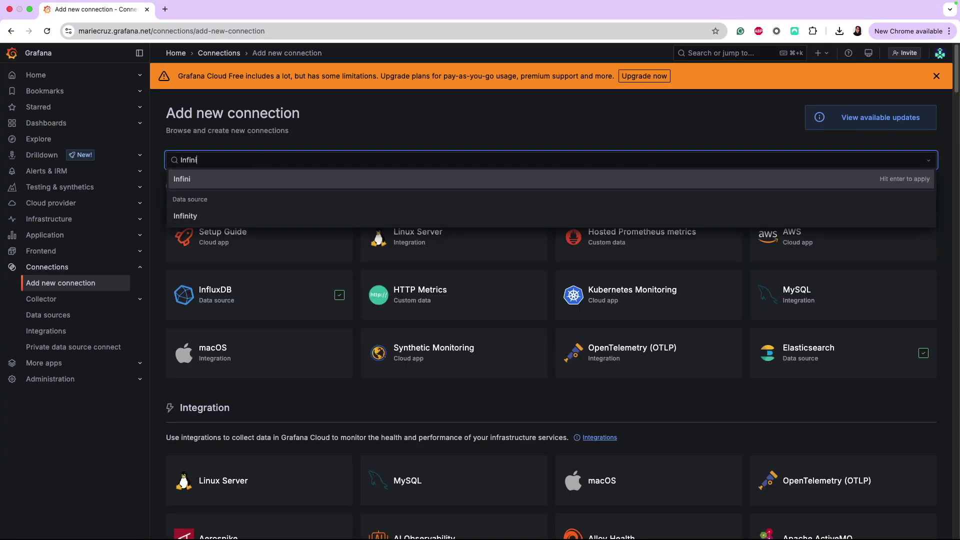
type("ty")
key("Return")
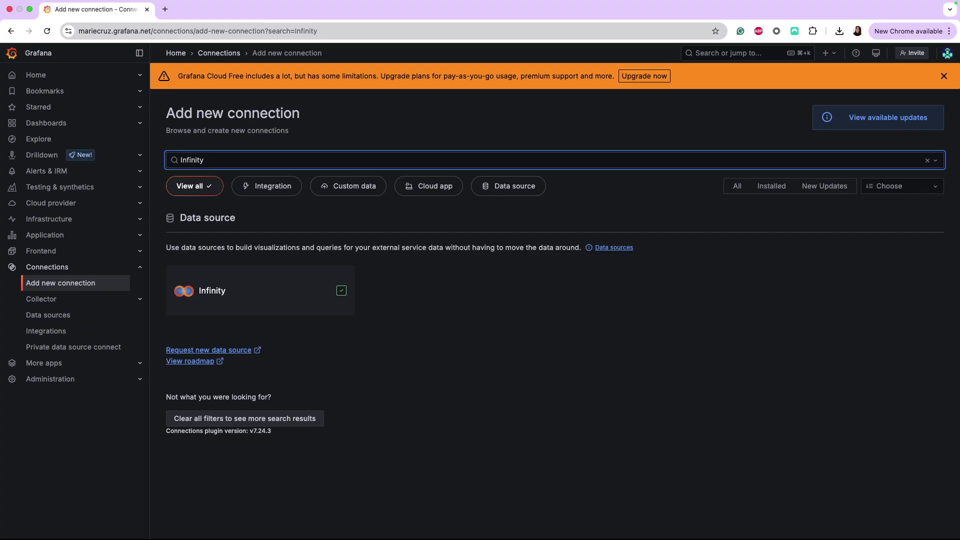
left_click(222, 291)
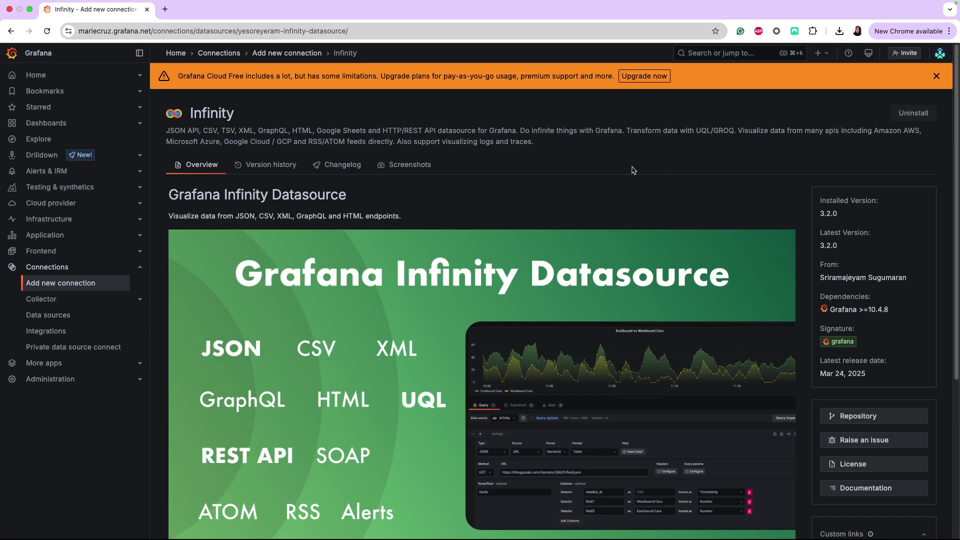
mouse_move(48, 315)
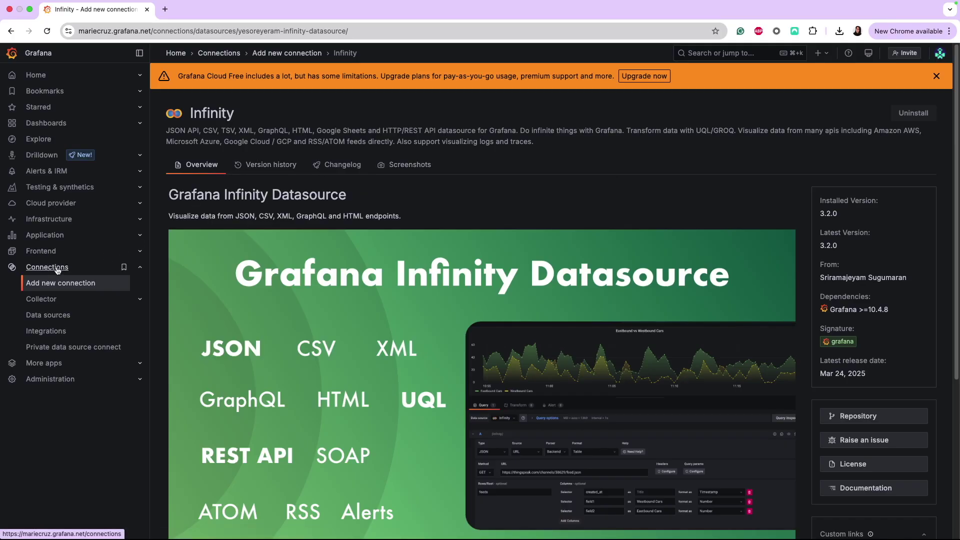
Create a new Infinity data source named yesoreyeram-infinity-datasource from the Data sources list.
left_click(48, 316)
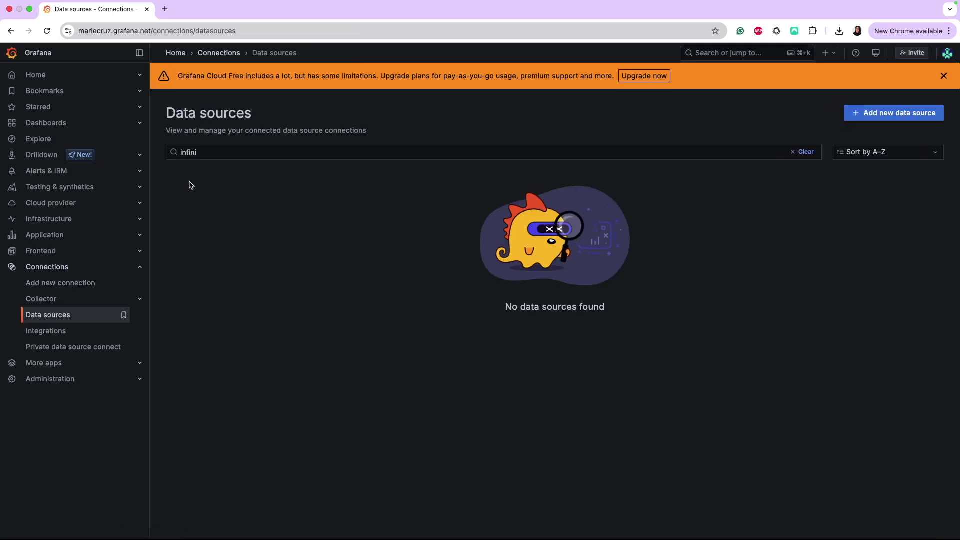
left_click(801, 152)
left_click(873, 118)
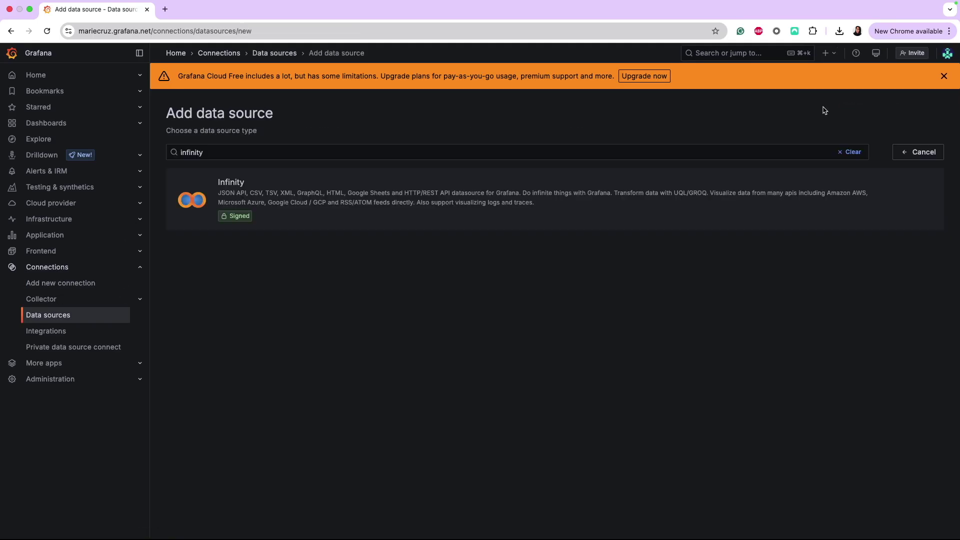
left_click(272, 186)
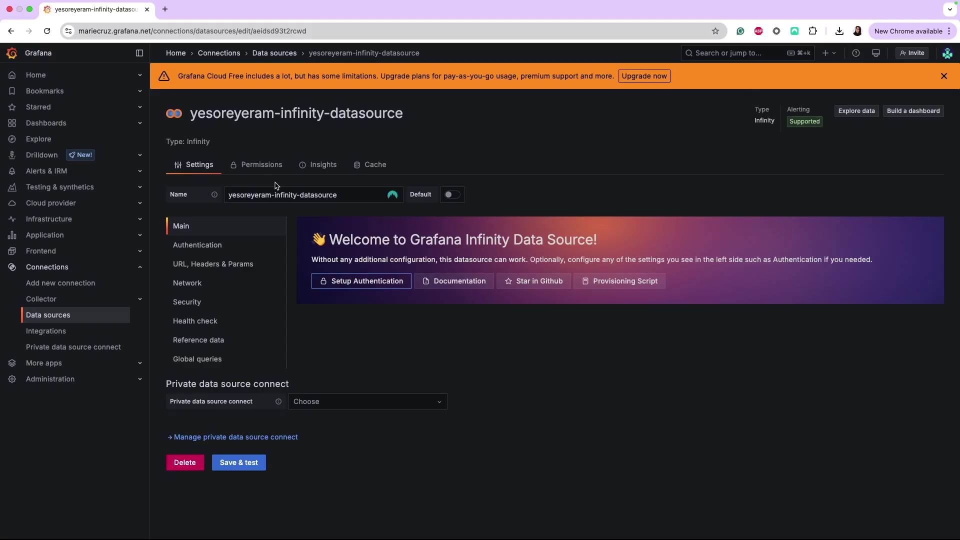
left_click(347, 195)
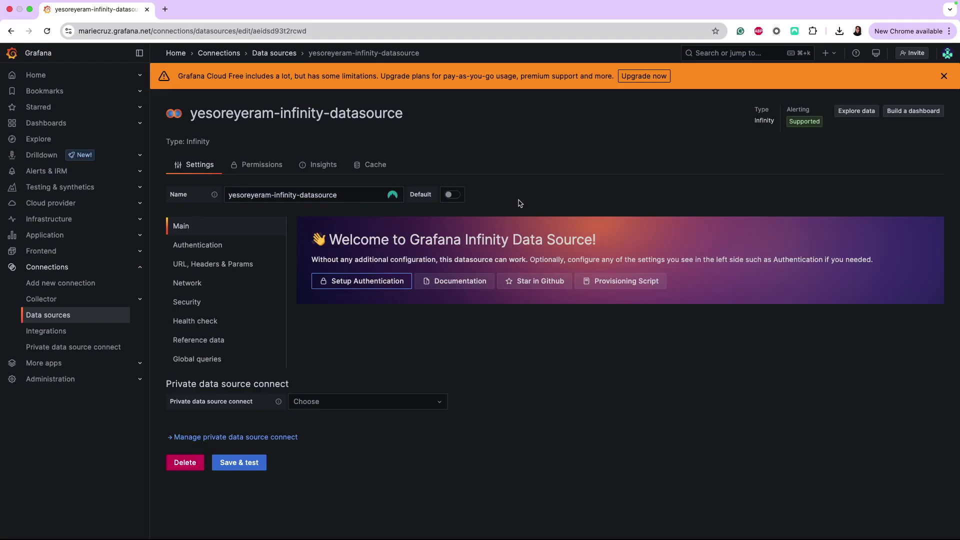
Preview Basic Authentication for the Infinity data source, then revert to No Auth.
left_click(362, 283)
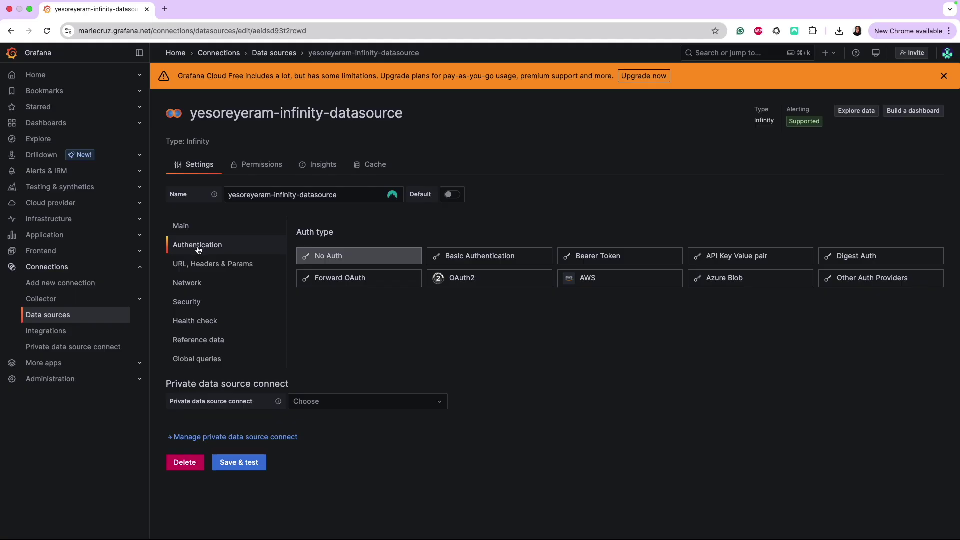
left_click(469, 257)
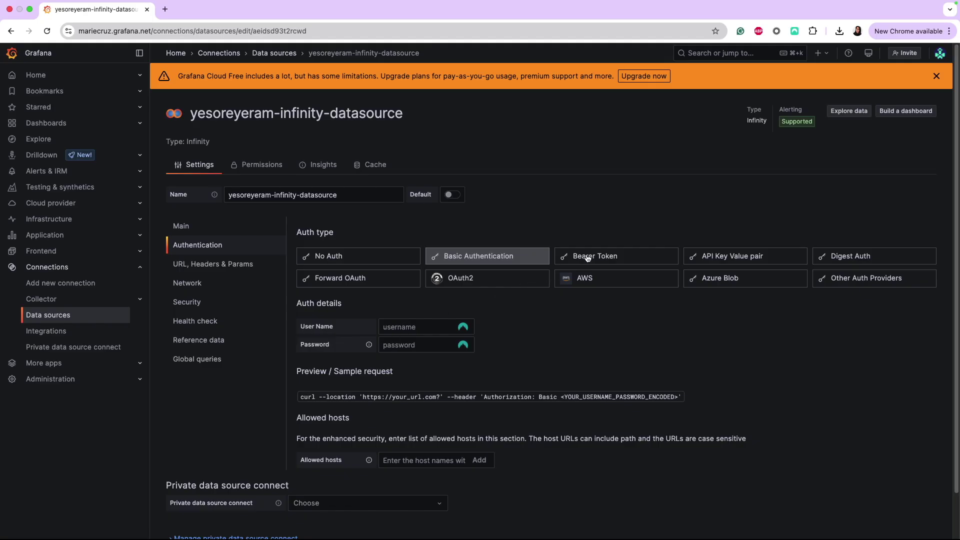
left_click(368, 258)
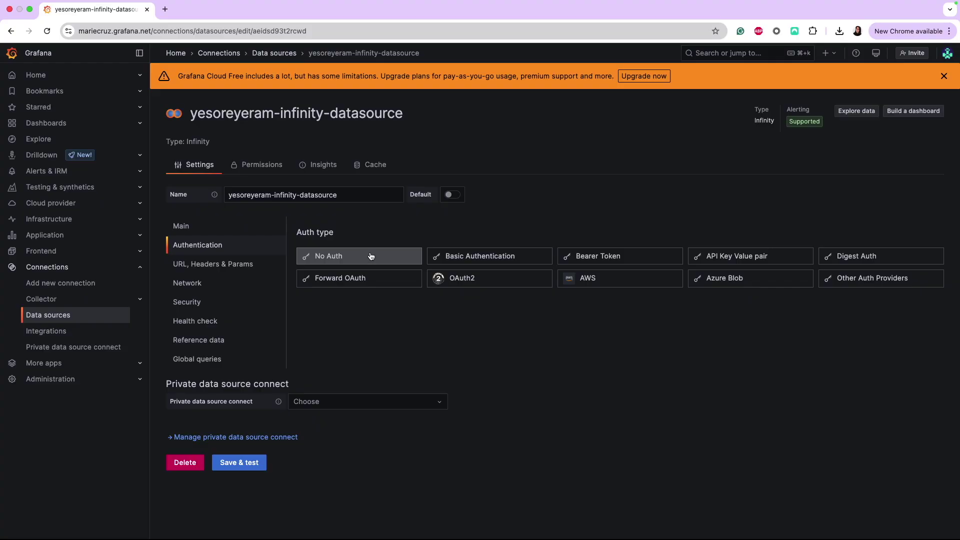
Enable a custom health check with the ThingSpeak feed URL and run Save & test.
left_click(193, 329)
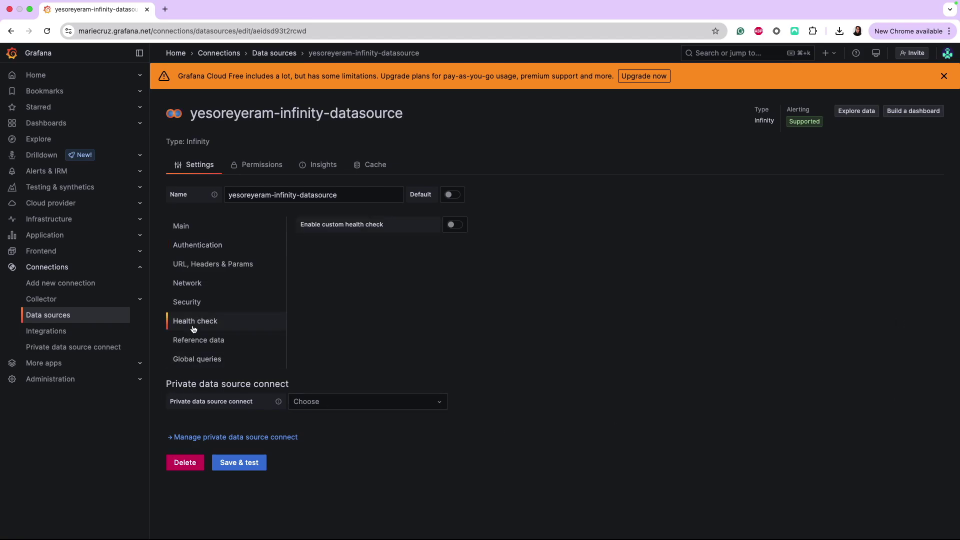
left_click(453, 226)
left_click(456, 241)
type("https://thingspeak.com/channels/38629/feed.csv")
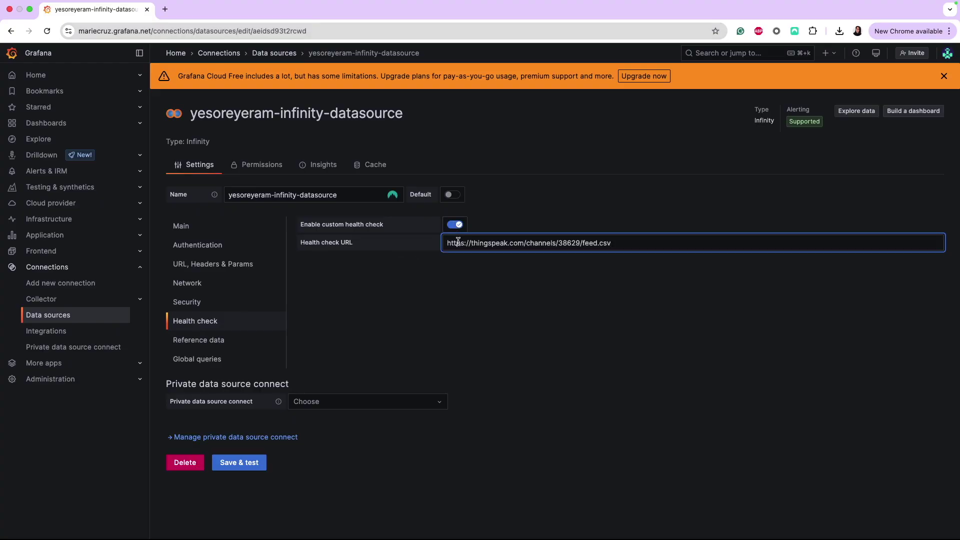
left_click(533, 274)
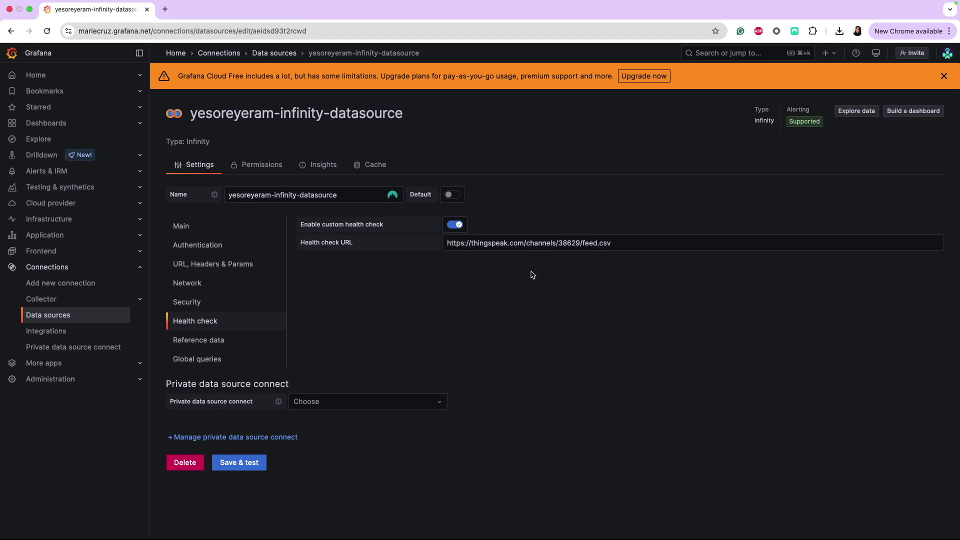
left_click(252, 464)
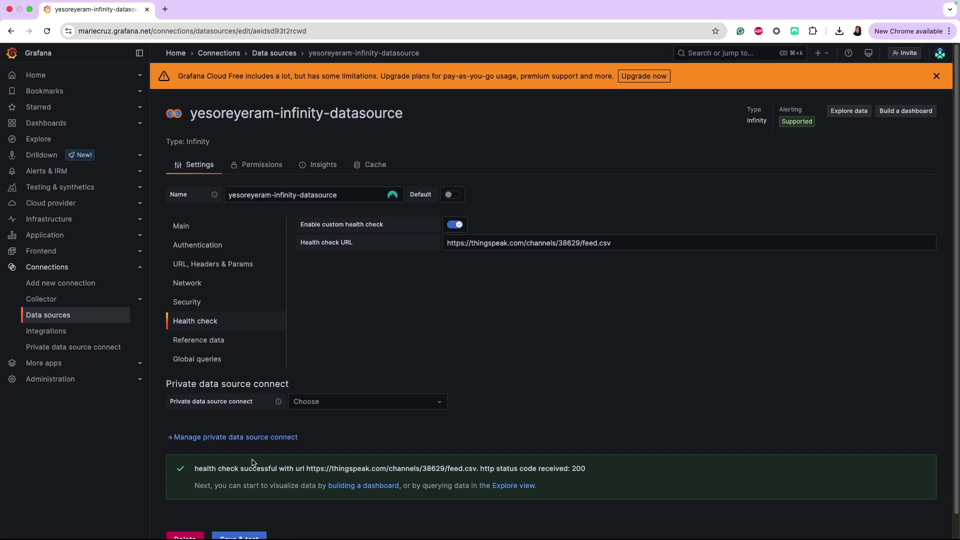
scroll(264, 463, "down", 1)
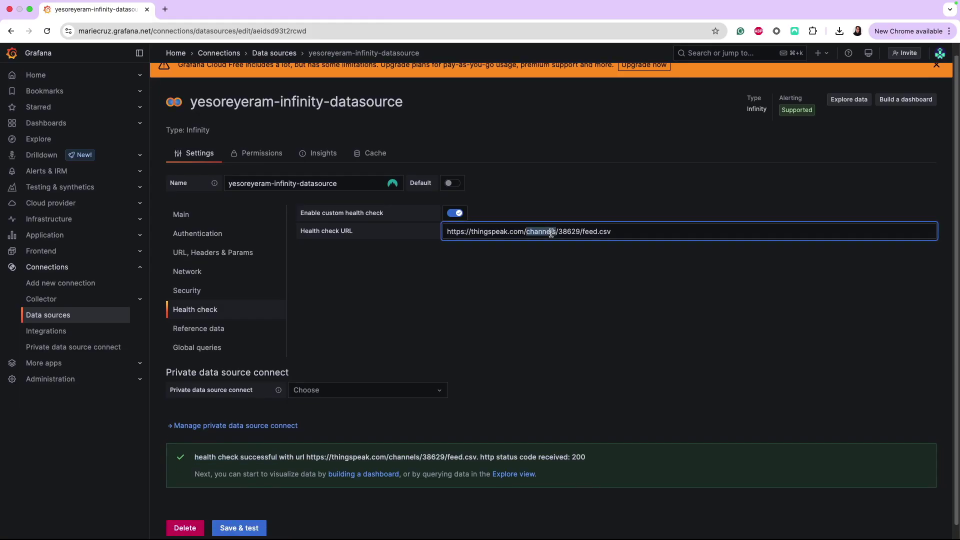
Replace the health check URL with the ThingSpeak feed.json address and re-test.
triple_click(551, 231)
type("https://thingspeak.mathworks.com/channels/38629/feed.json")
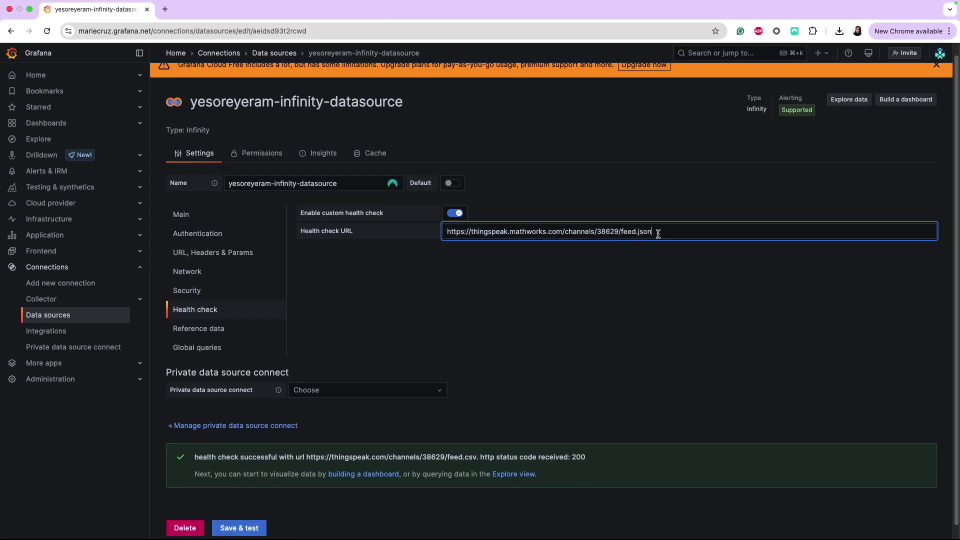
left_click(248, 528)
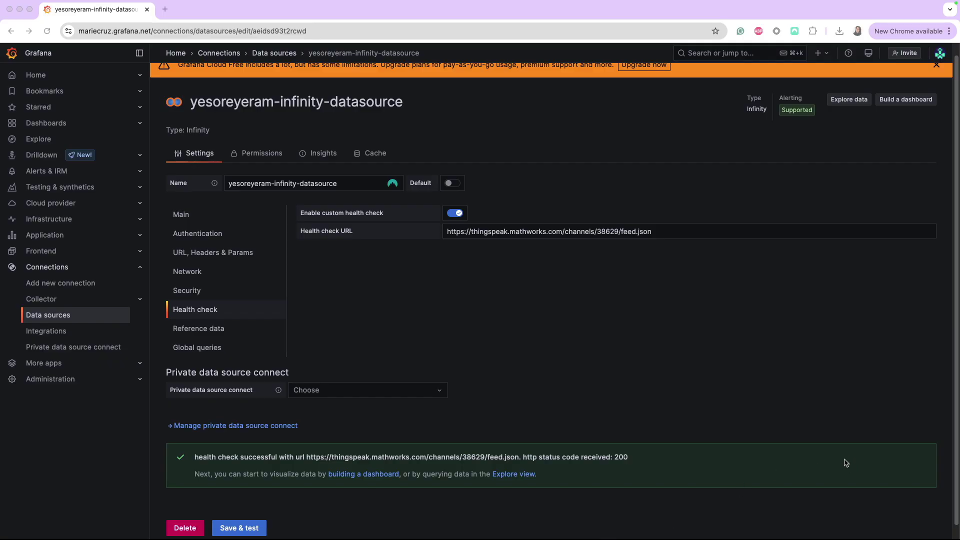
scroll(676, 435, "up", 1)
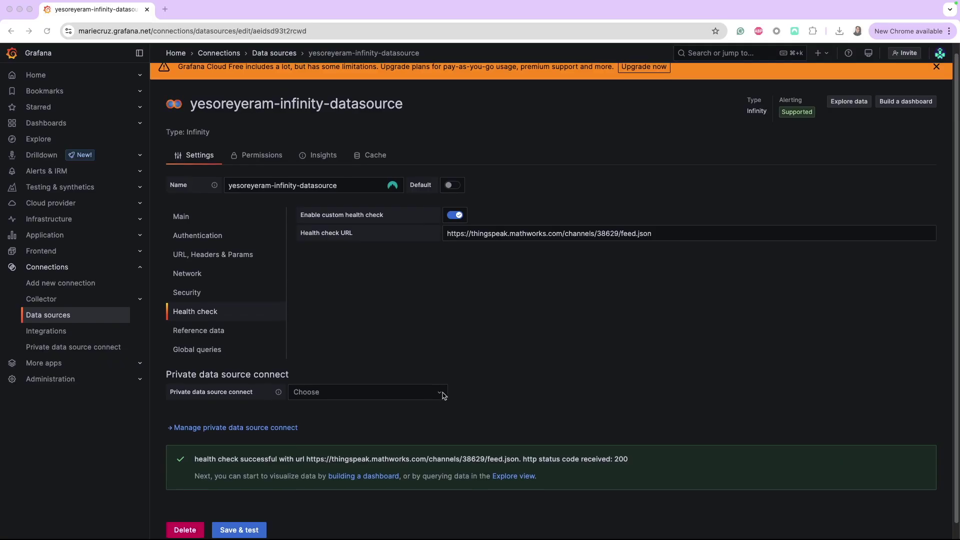
Select the default private data source connection and rerun Save & test.
left_click(439, 397)
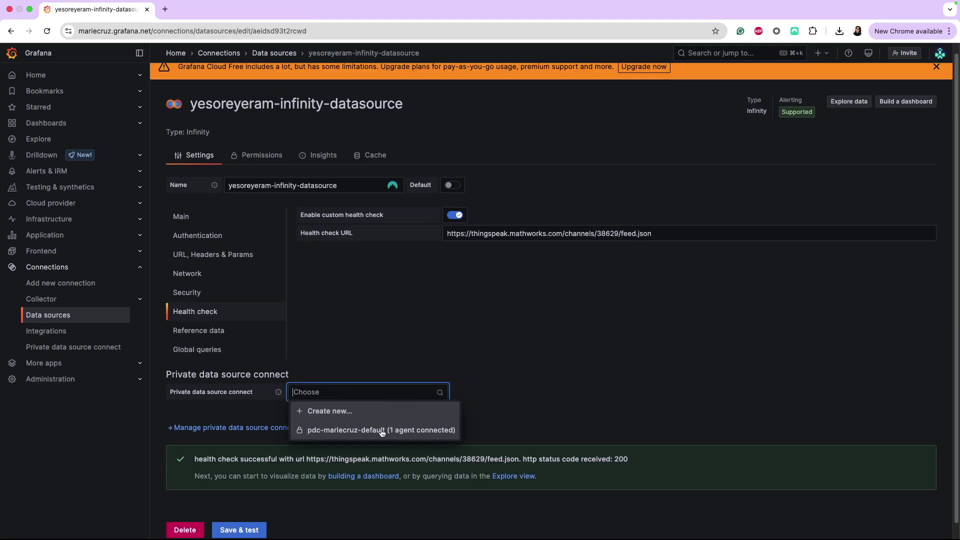
left_click(416, 431)
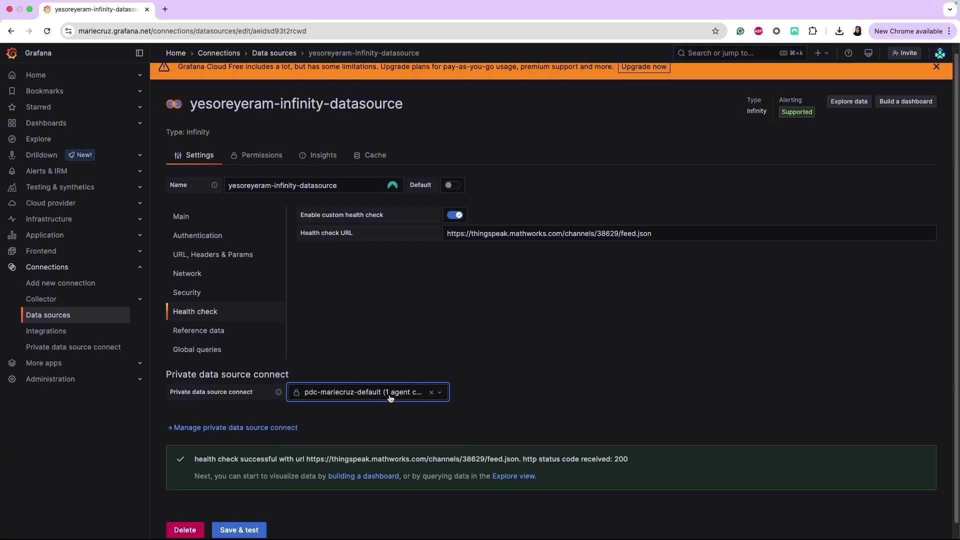
scroll(389, 398, "down", 1)
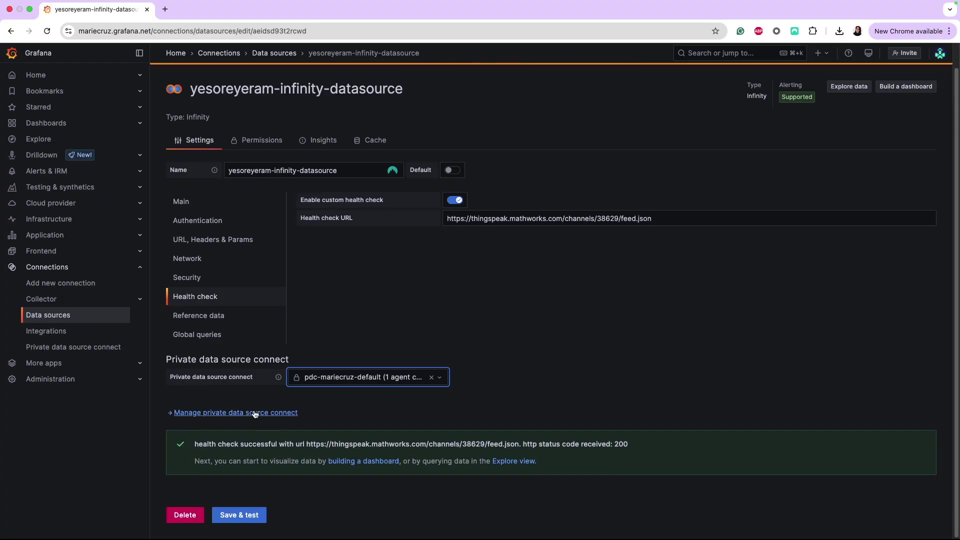
left_click(257, 516)
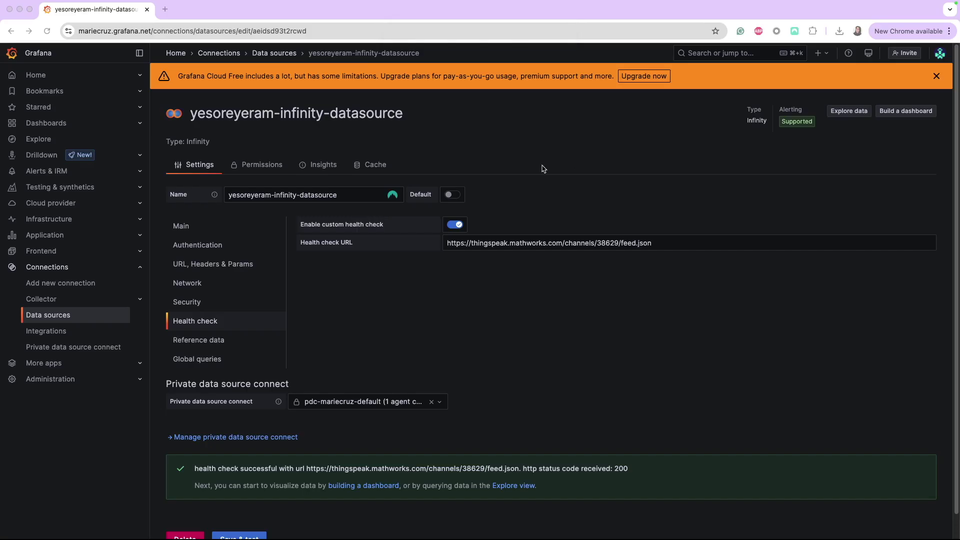
Create a new empty dashboard with a visualization panel using the Infinity data source.
left_click(51, 125)
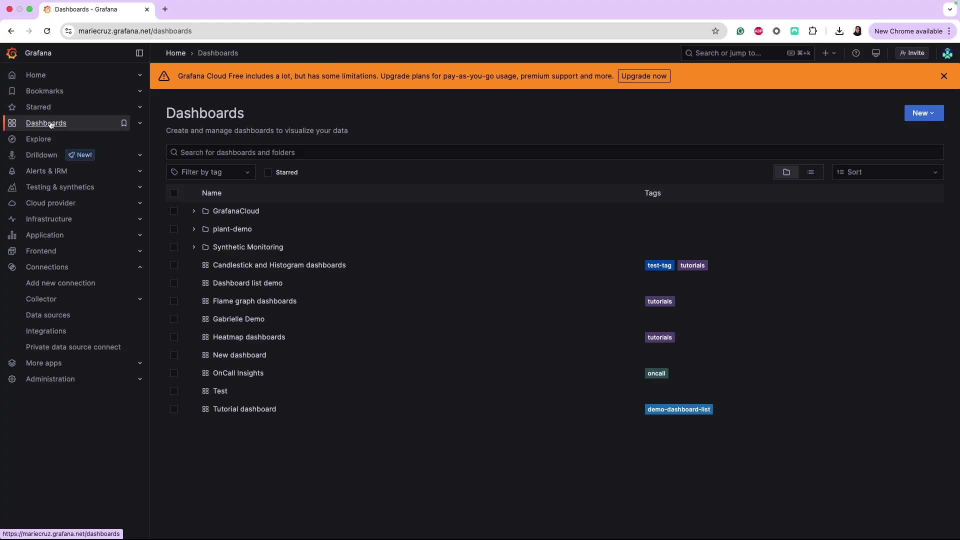
left_click(923, 116)
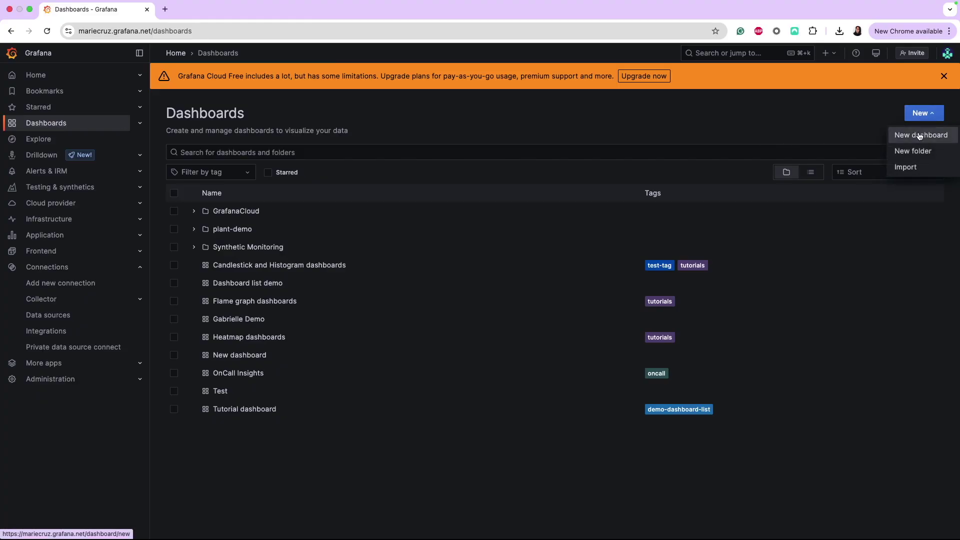
left_click(919, 135)
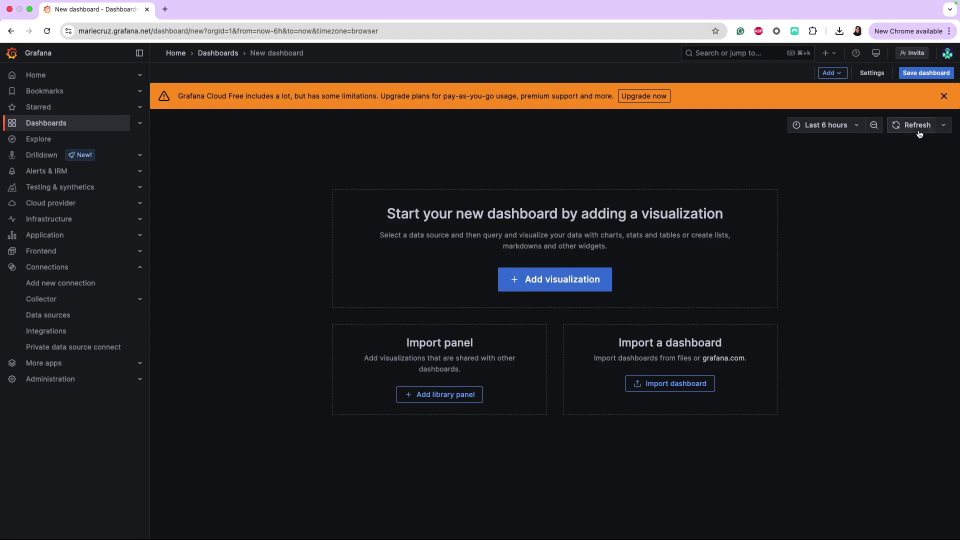
left_click(554, 287)
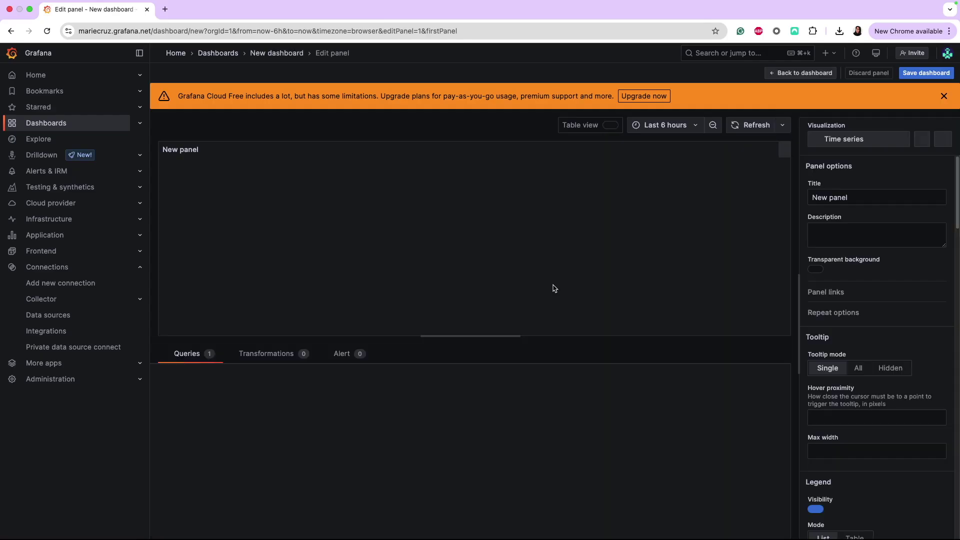
type("infi")
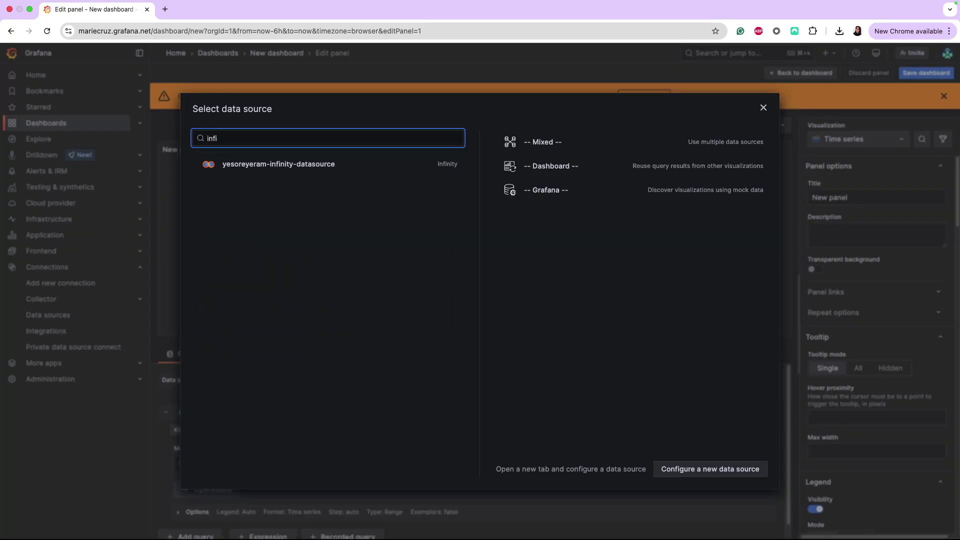
left_click(334, 164)
left_click(263, 392)
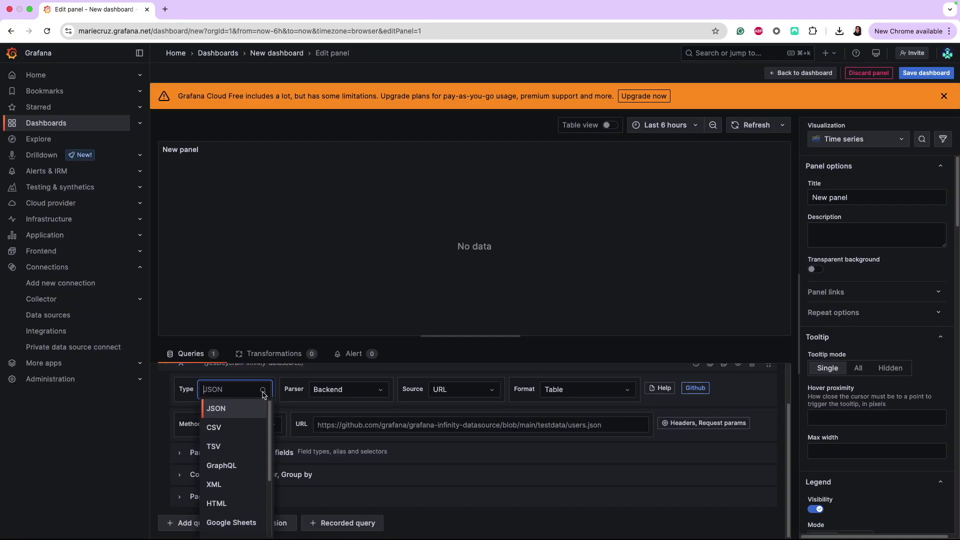
left_click(230, 427)
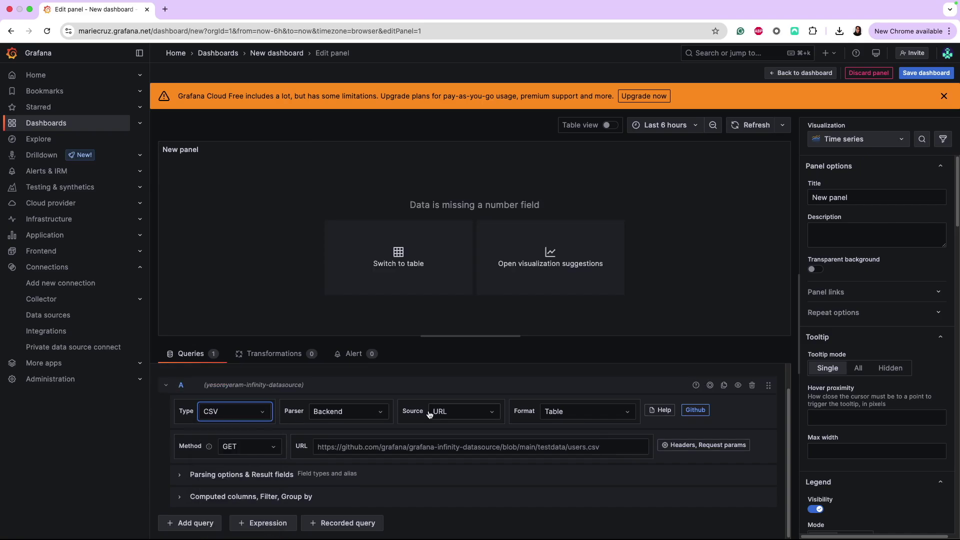
left_click(369, 445)
key("ctrl+a")
type("https://thingspeak.com/channels/38629/feed.csv")
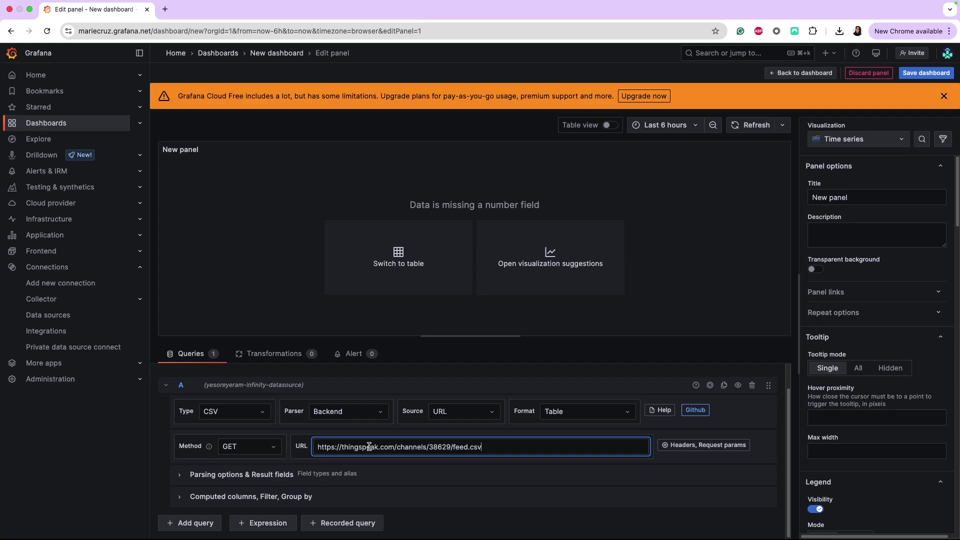
left_click(454, 467)
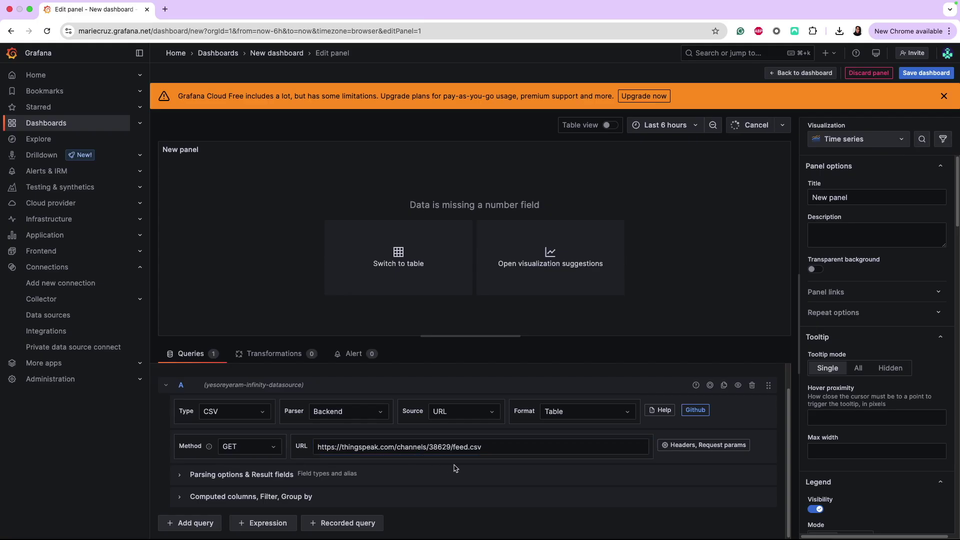
Expand the CSV parsing options and enter a comma as the delimiter.
left_click(260, 474)
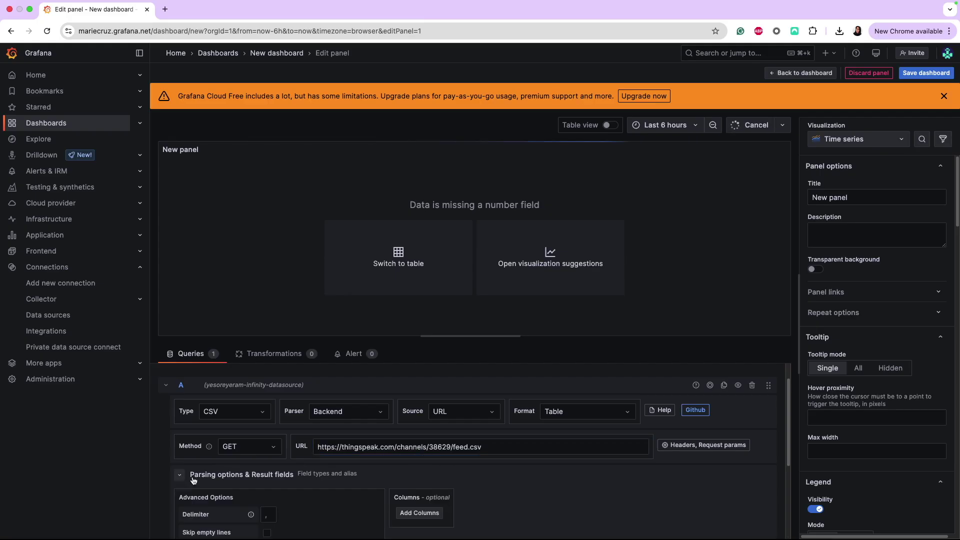
scroll(262, 488, "down", 1)
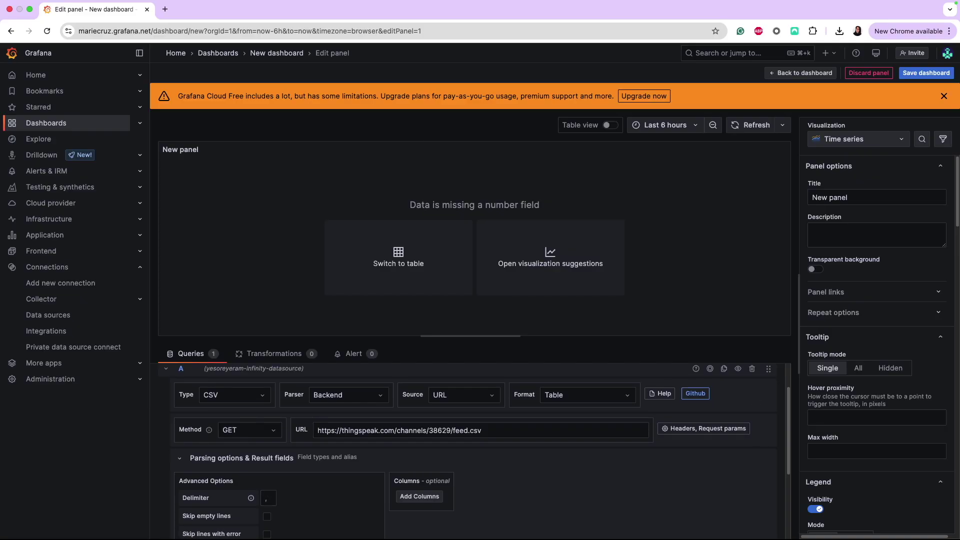
left_click(269, 502)
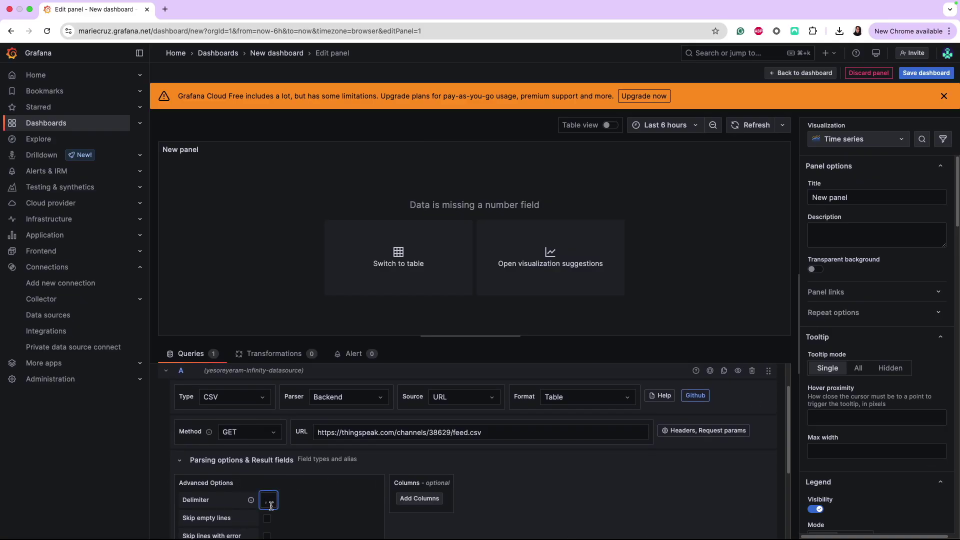
type(",")
left_click(332, 509)
scroll(437, 498, "down", 3)
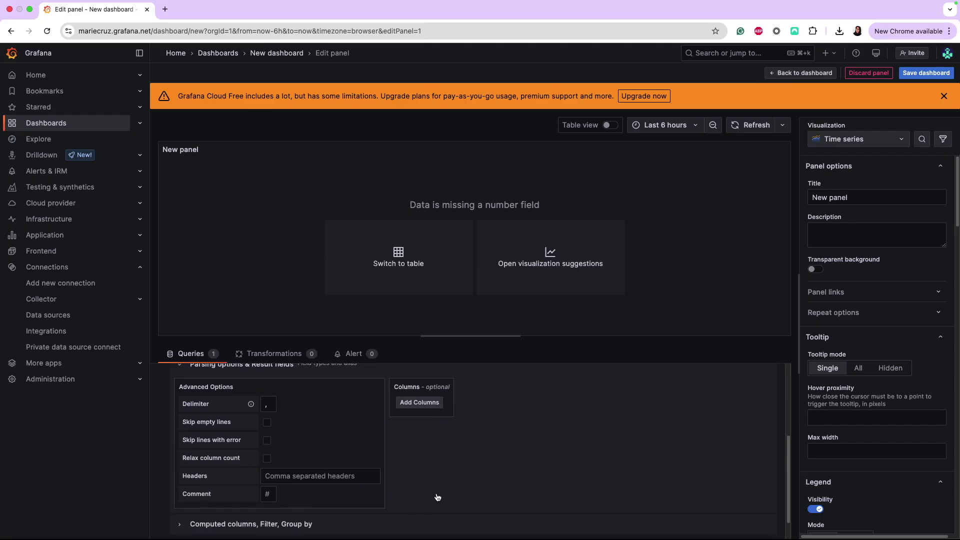
scroll(436, 497, "down", 1)
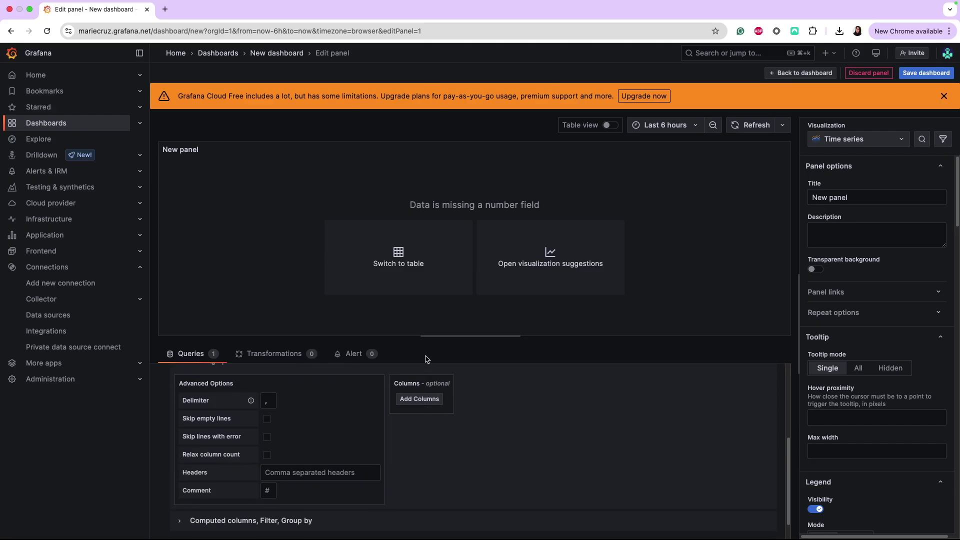
Add a created_at column titled 'Created at' formatted as Time, plus a second column row.
left_click(422, 399)
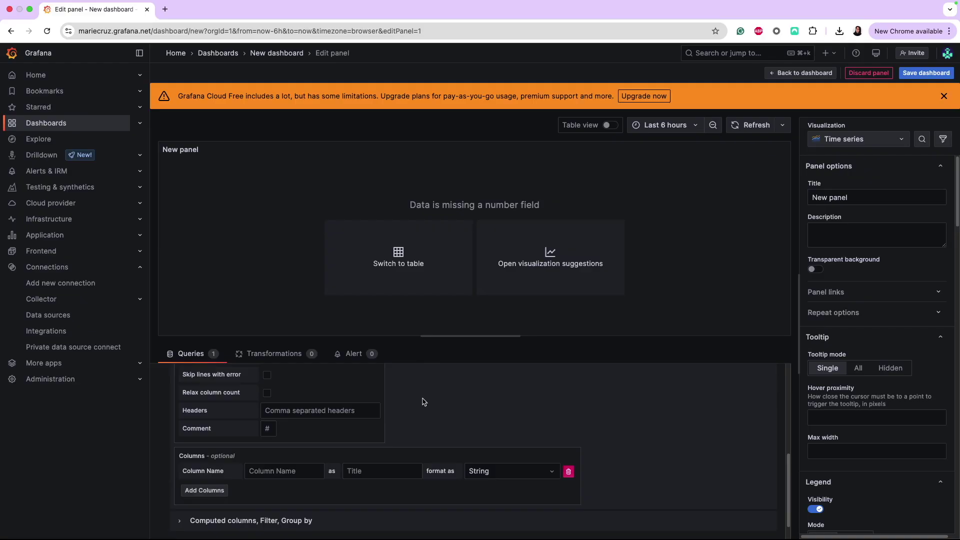
left_click(288, 472)
type("created_at")
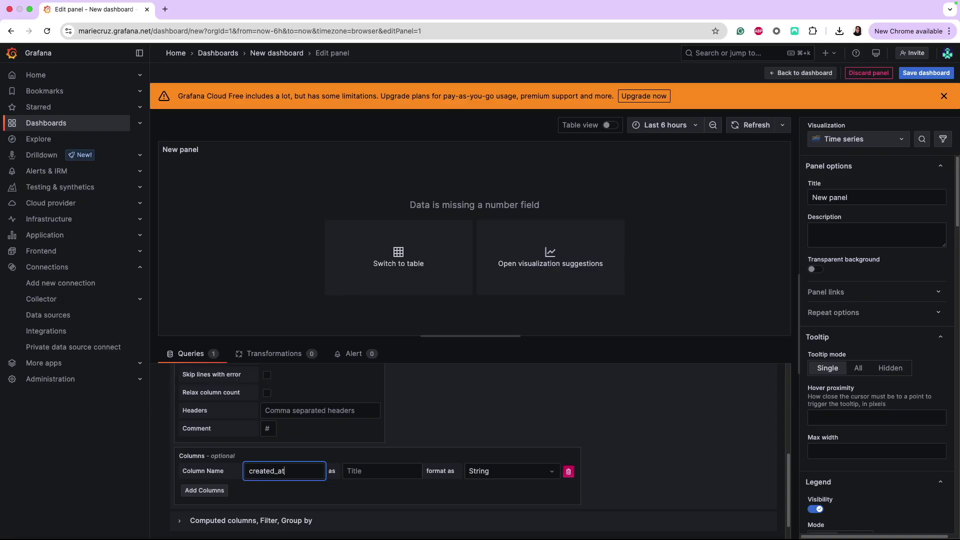
scroll(434, 510, "up", 1)
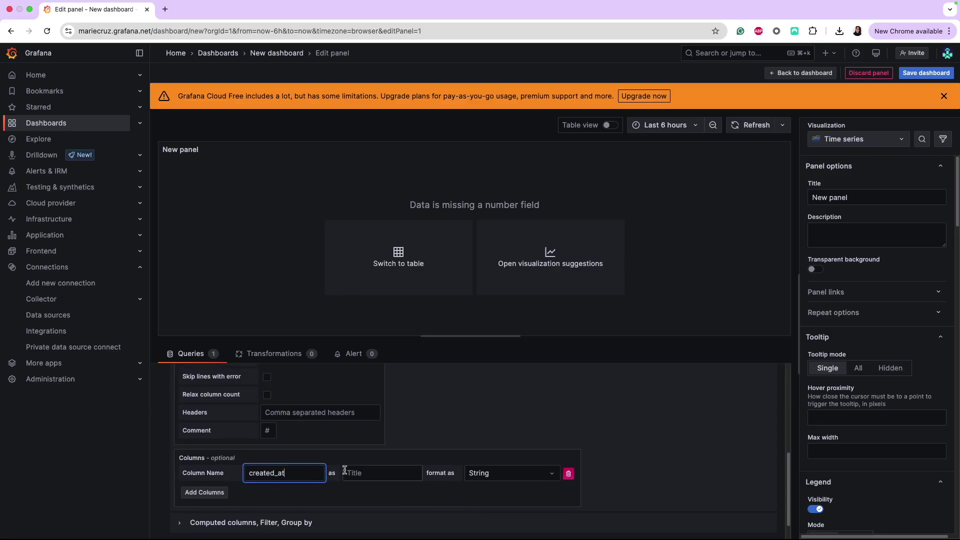
left_click(366, 471)
left_click(366, 470)
type("Created at")
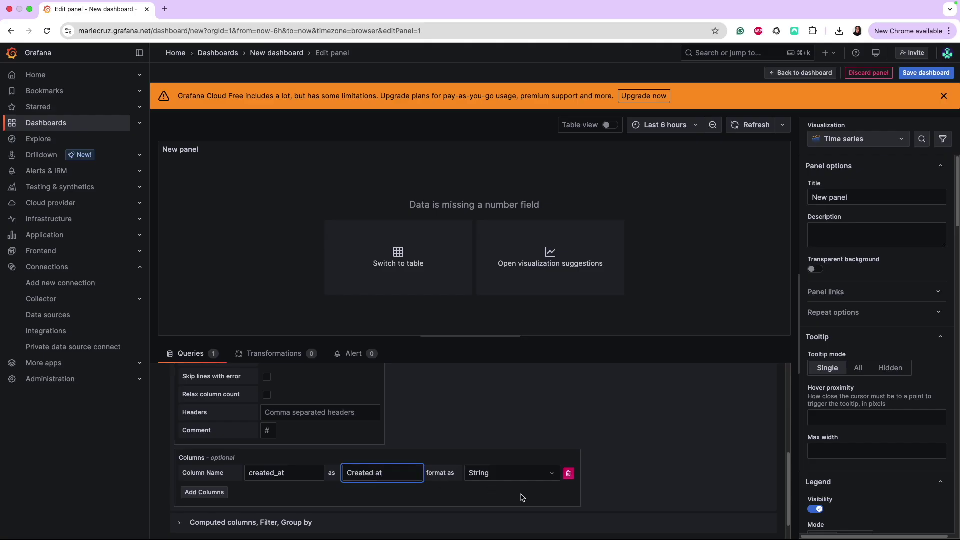
left_click(535, 472)
left_click(483, 393)
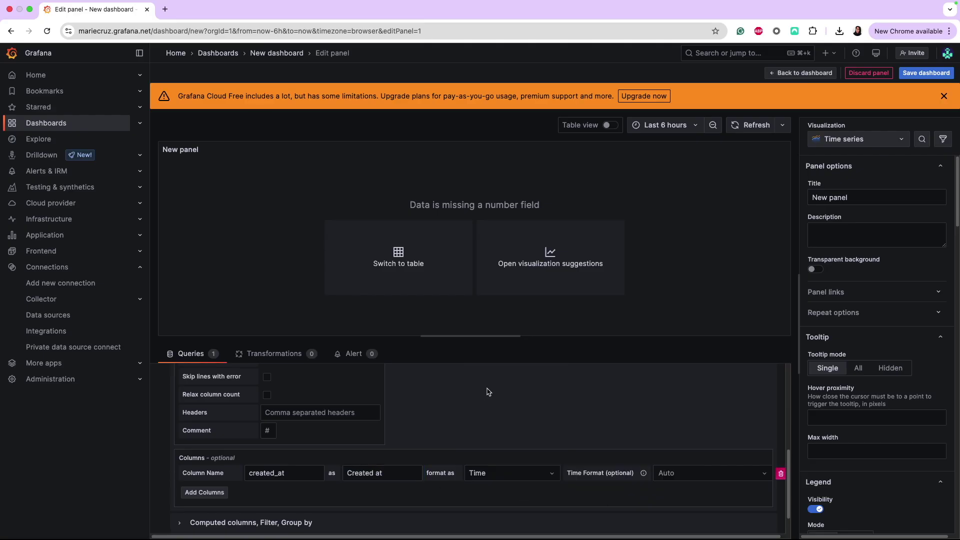
scroll(486, 391, "down", 1)
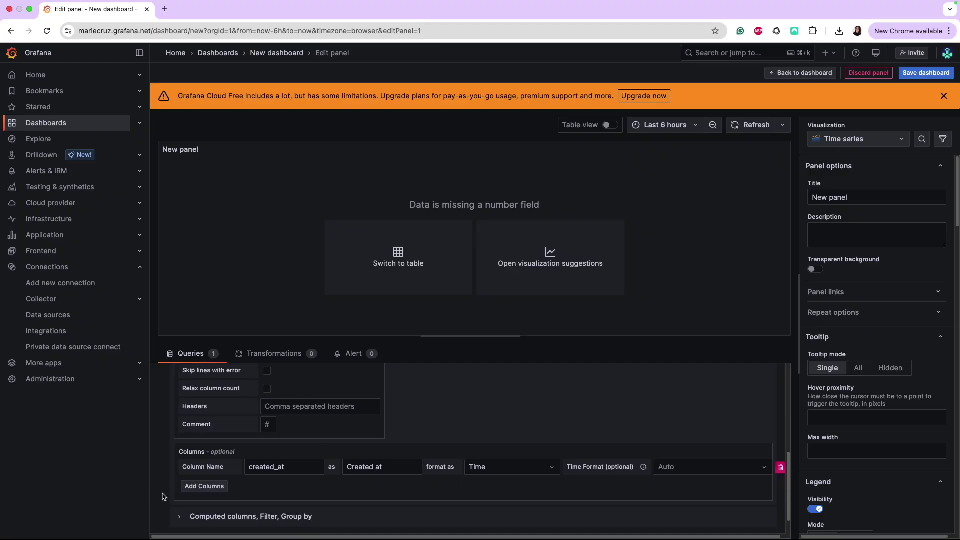
left_click(192, 488)
Add field1 as a Number column titled 'Density of Westbound Cars'.
left_click(264, 486)
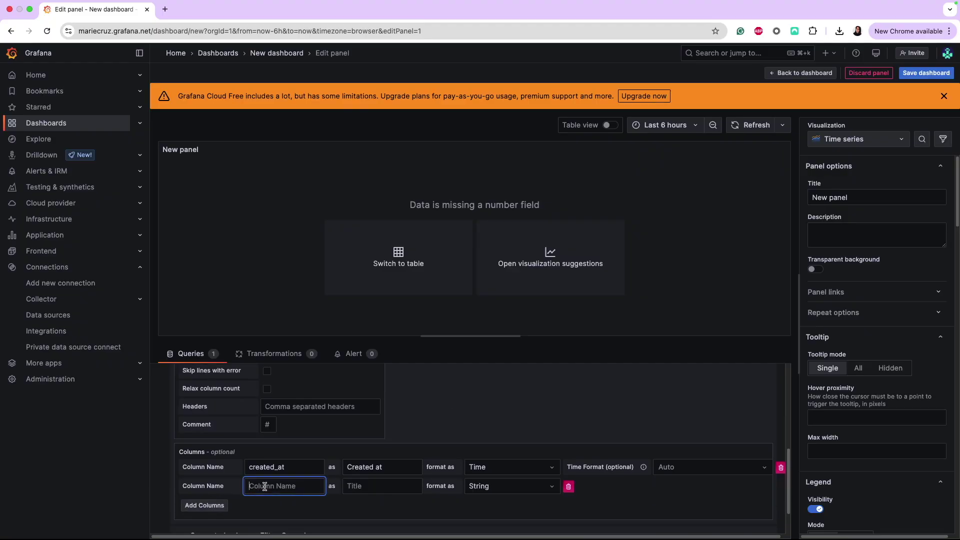
type("field1")
left_click(381, 487)
type("Densi")
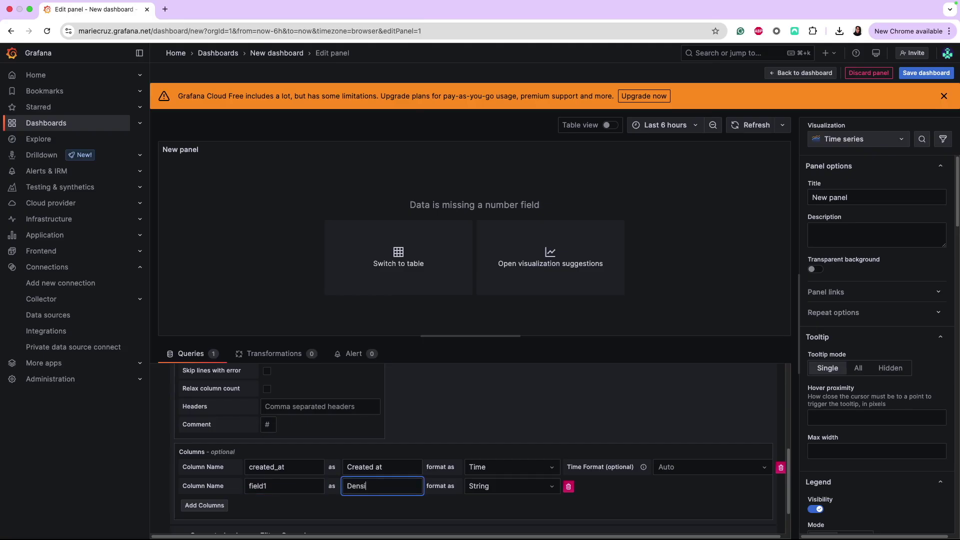
type("ty of Westbound Cars")
left_click(546, 491)
left_click(548, 491)
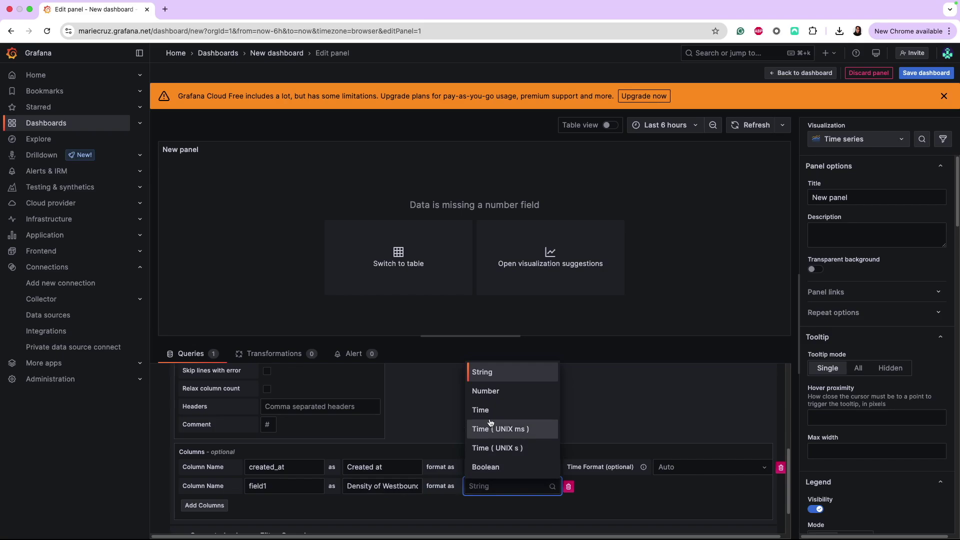
left_click(491, 398)
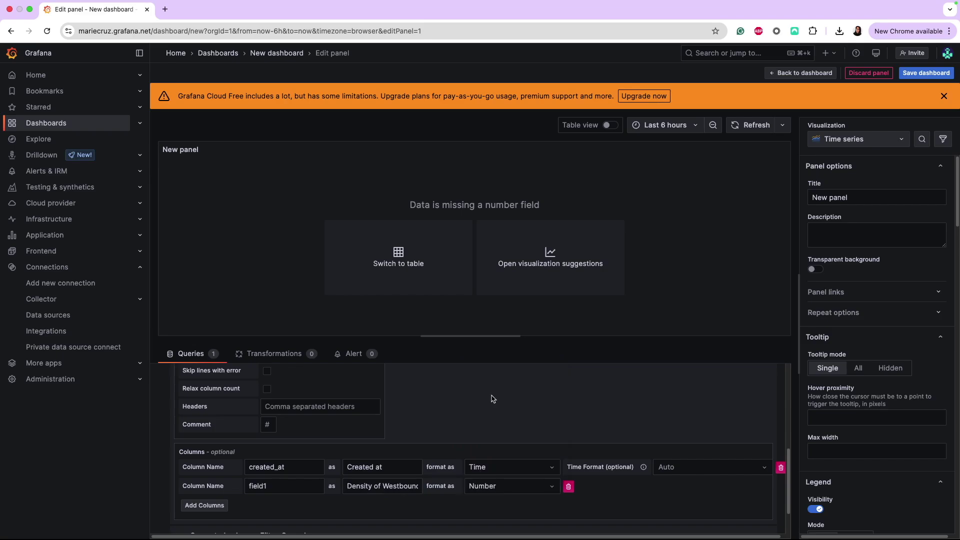
Add field2 as Number column 'Density of Eastbound Cars', refresh, and zoom to the data.
left_click(209, 507)
left_click(270, 504)
type("field")
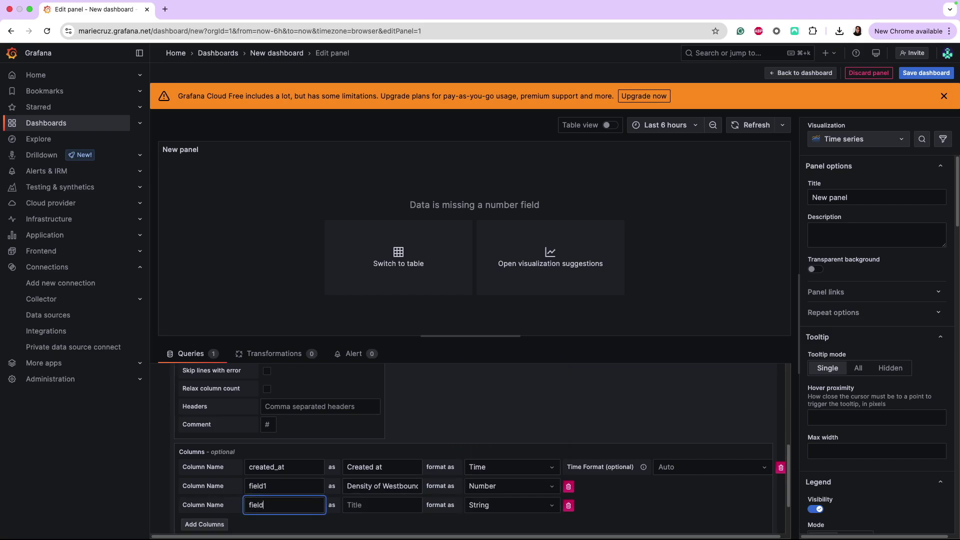
triple_click(376, 487)
left_click(373, 504)
type("Density of Westbound Cars")
left_click(376, 504)
key("BackSpace")
key("BackSpace")
key("BackSpace")
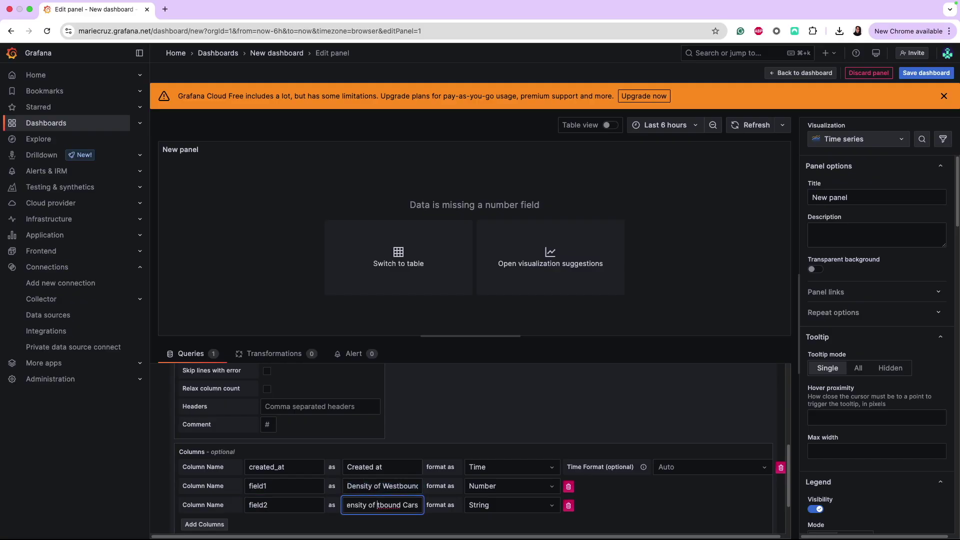
type("Eas")
left_click(551, 506)
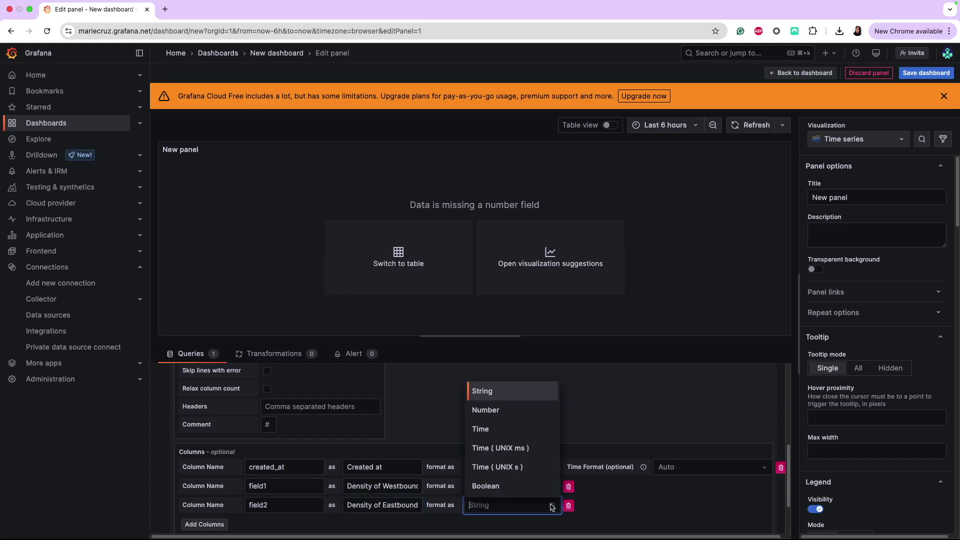
left_click(492, 411)
left_click(735, 128)
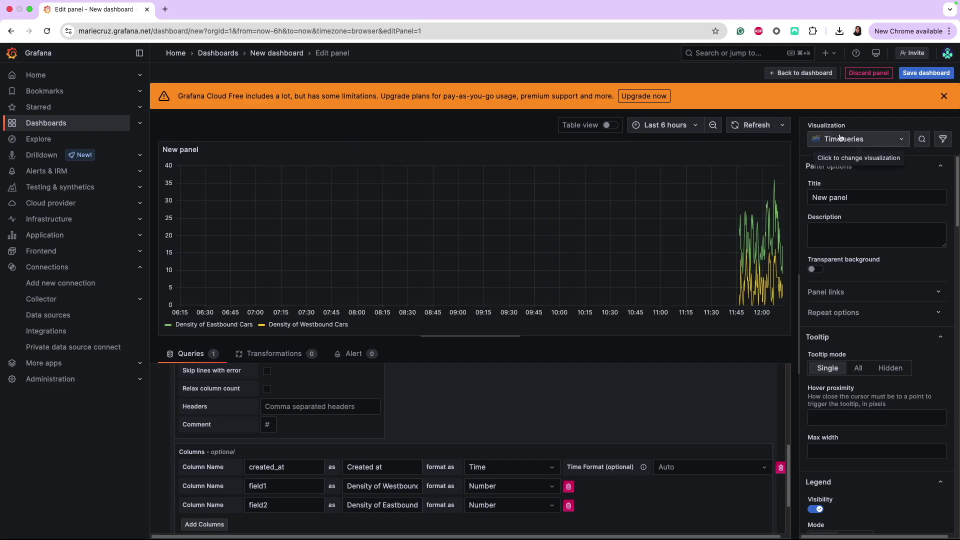
left_click_drag(723, 294, 782, 294)
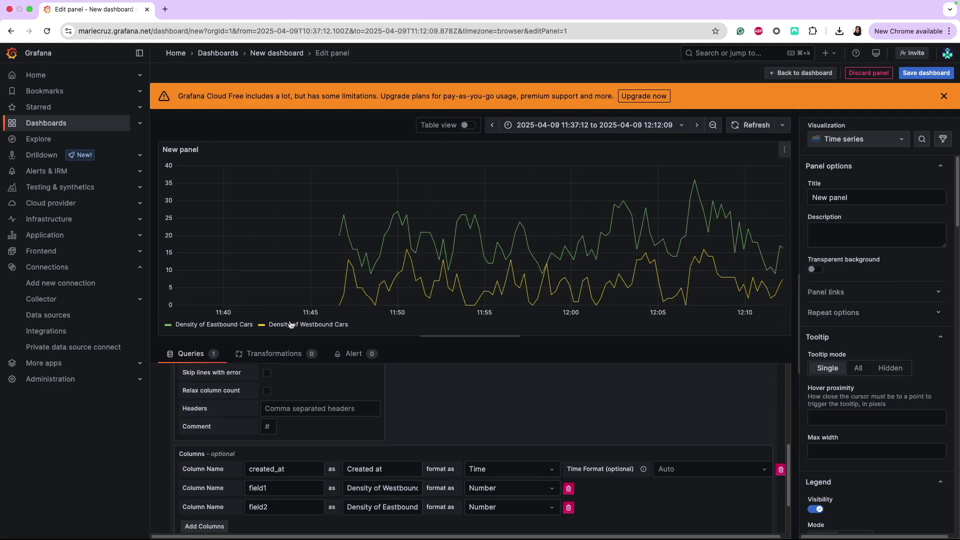
Save the dashboard with the title 'Infinity data source demo'.
left_click(916, 73)
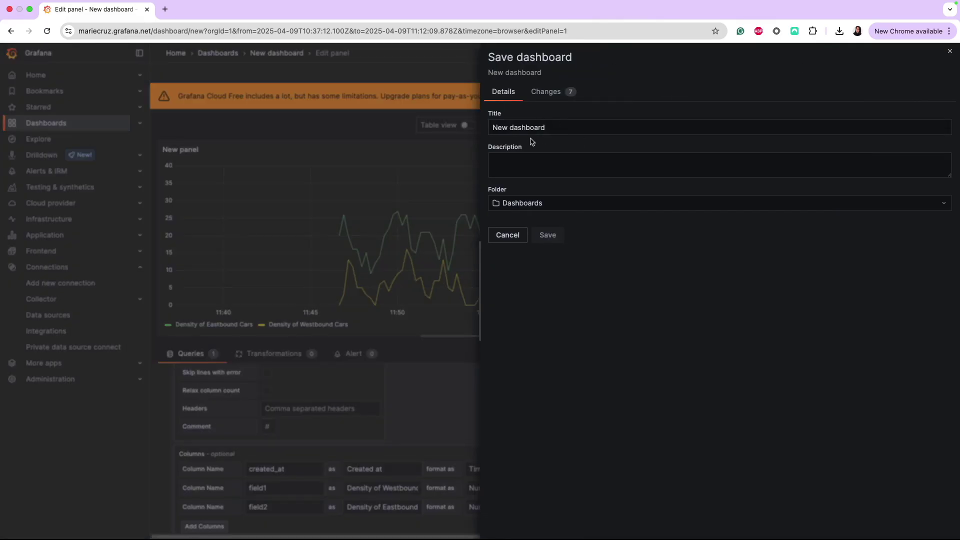
left_click_drag(547, 127, 471, 126)
type("Infinity")
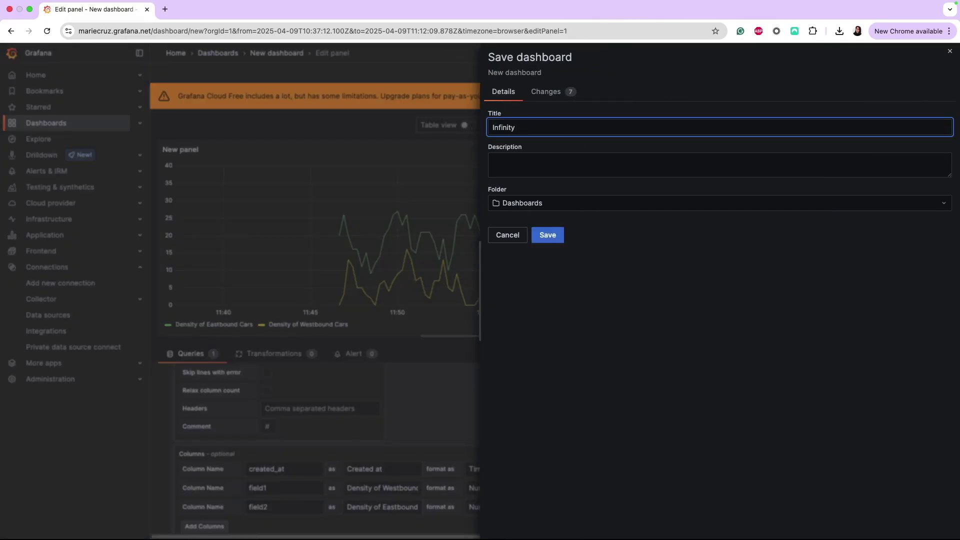
type(" data source demo")
left_click(550, 235)
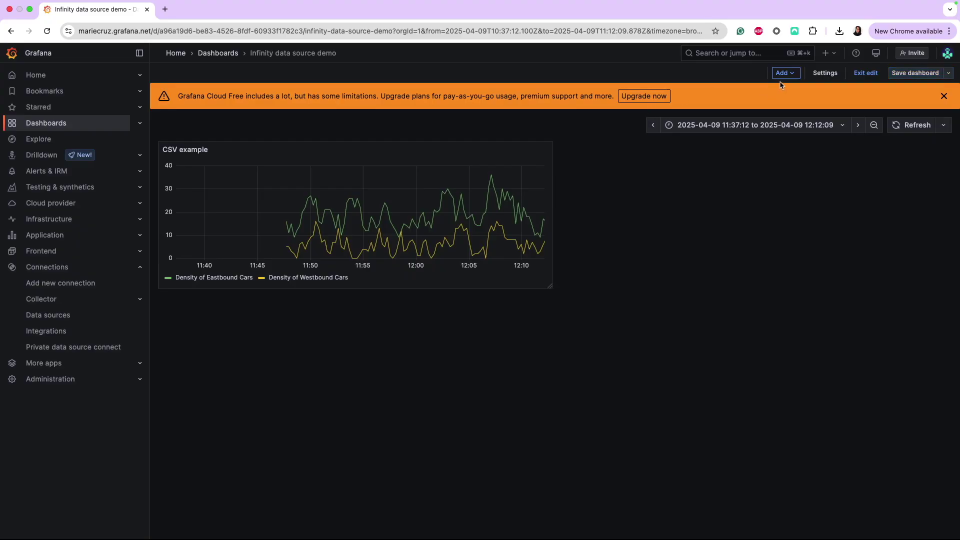
Add a new visualization panel that uses the infinity data source.
left_click(792, 77)
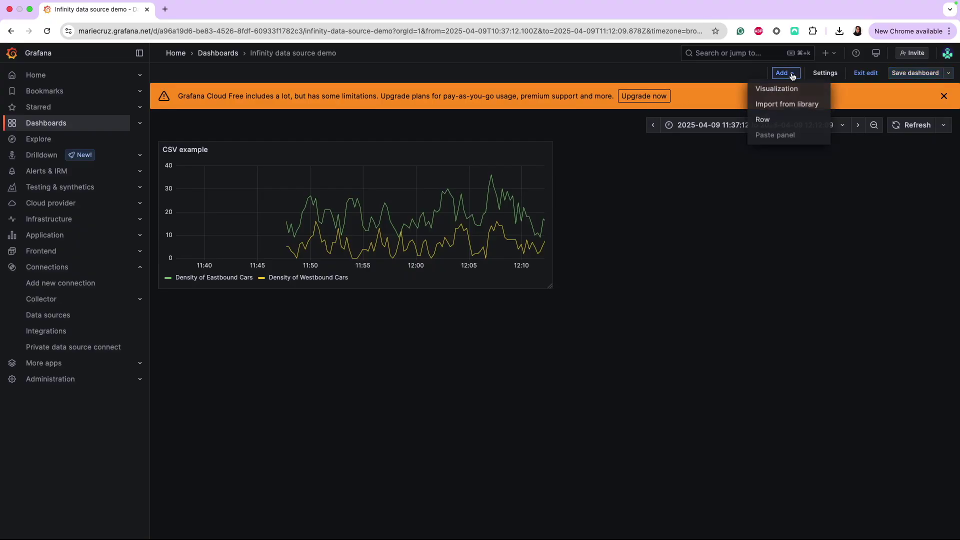
left_click(782, 86)
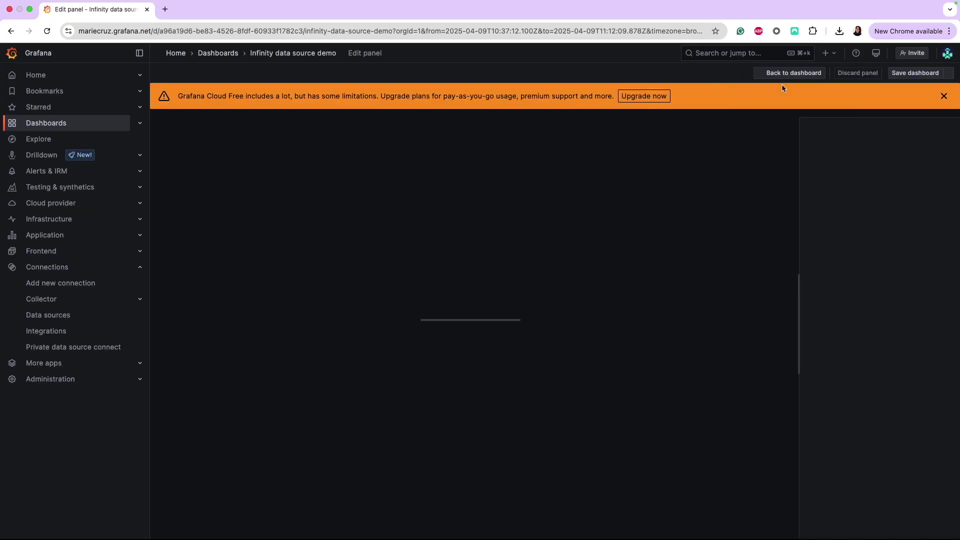
left_click(290, 380)
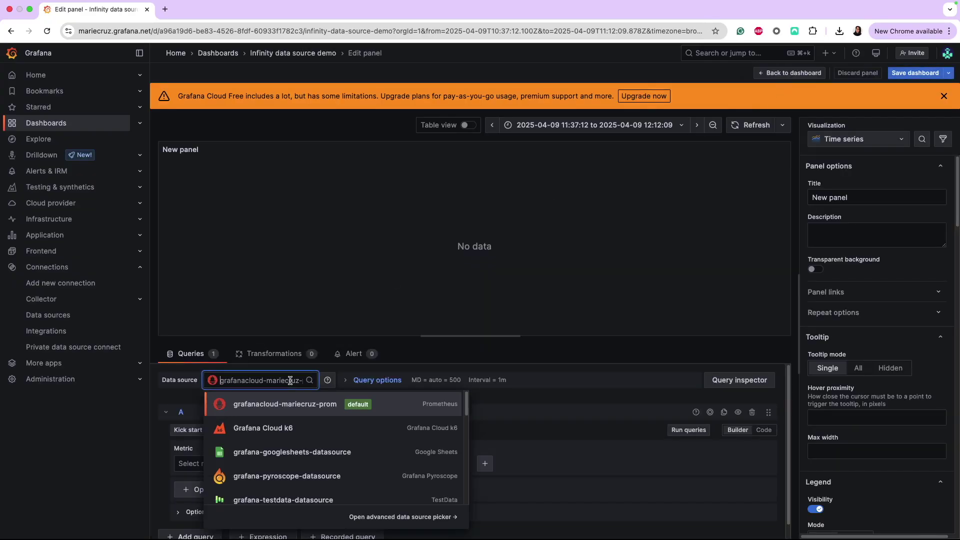
type("infin")
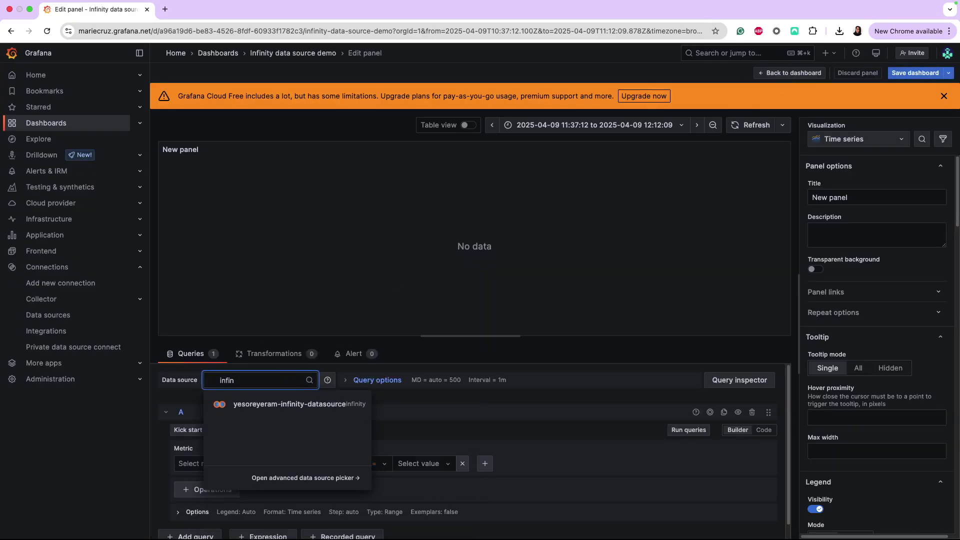
left_click(299, 404)
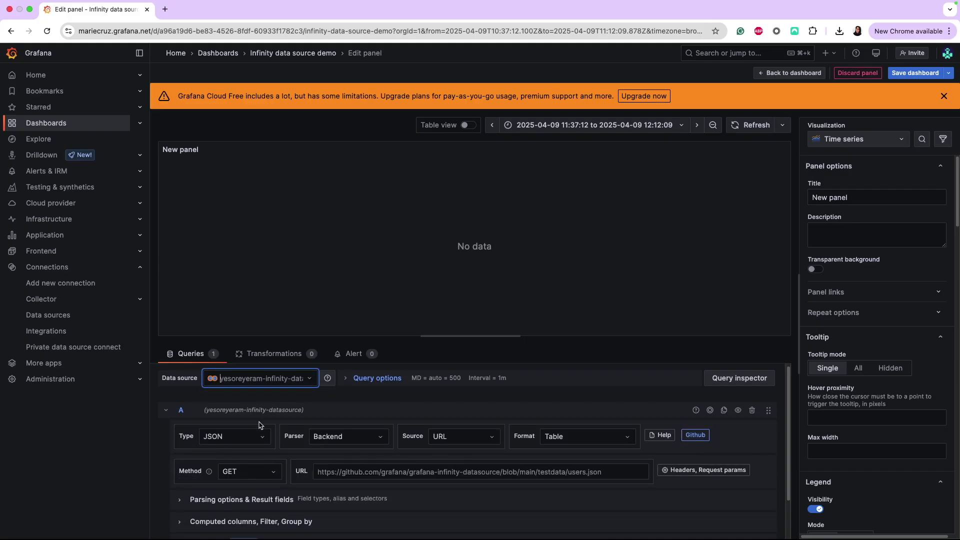
Set the query URL to the ThingSpeak channel 38629 feed.json address.
left_click(371, 475)
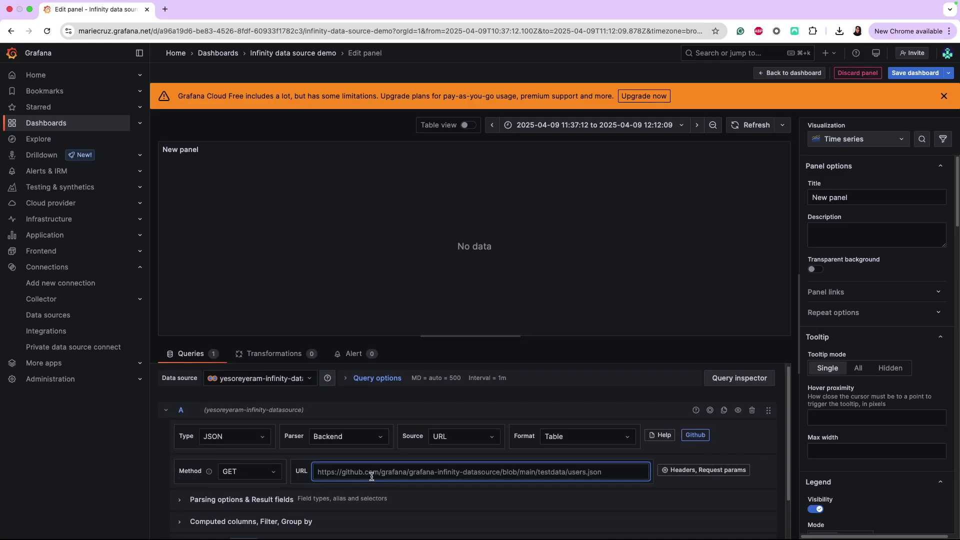
key("super+a")
type("https://thingspeak.com/channels/38629/feed.json")
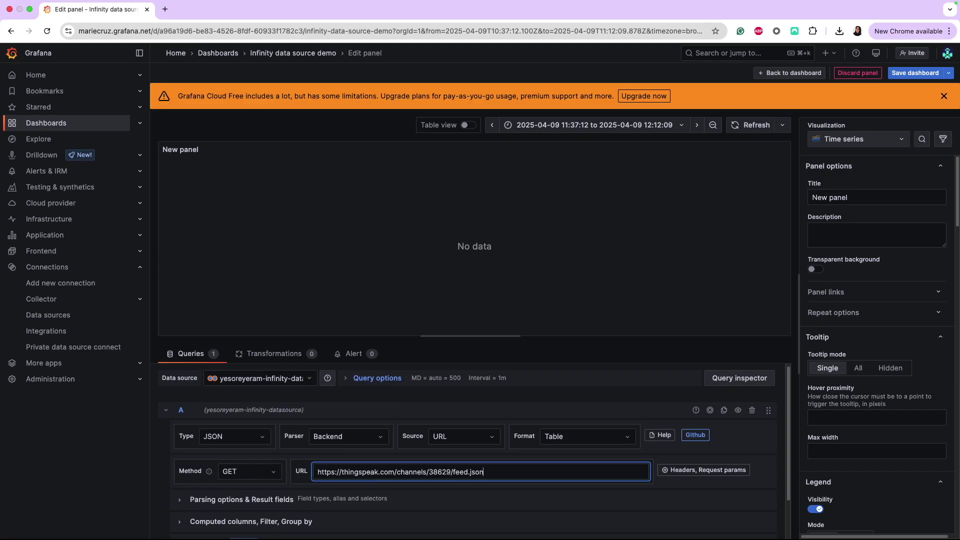
scroll(373, 475, "down", 1)
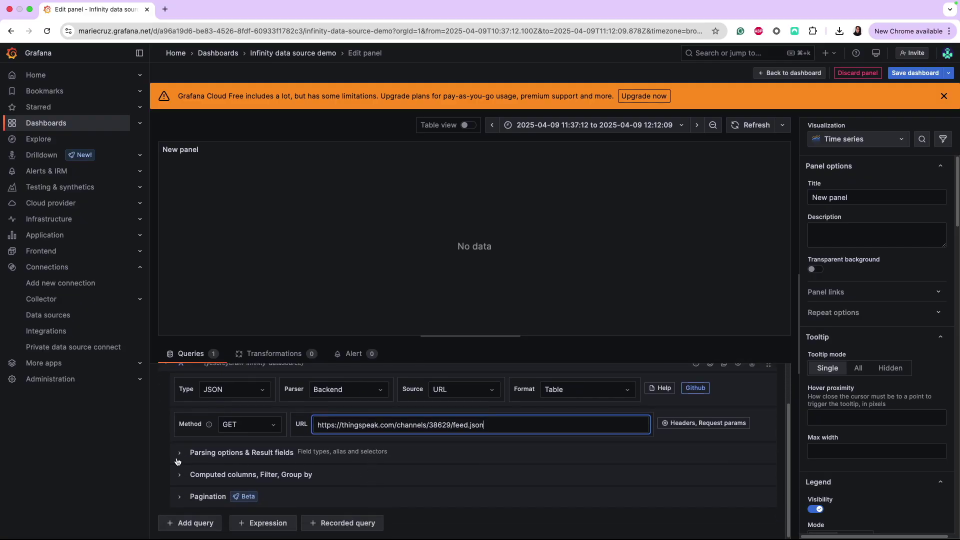
Expand the query's 'Parsing options & Result fields' section.
left_click(181, 454)
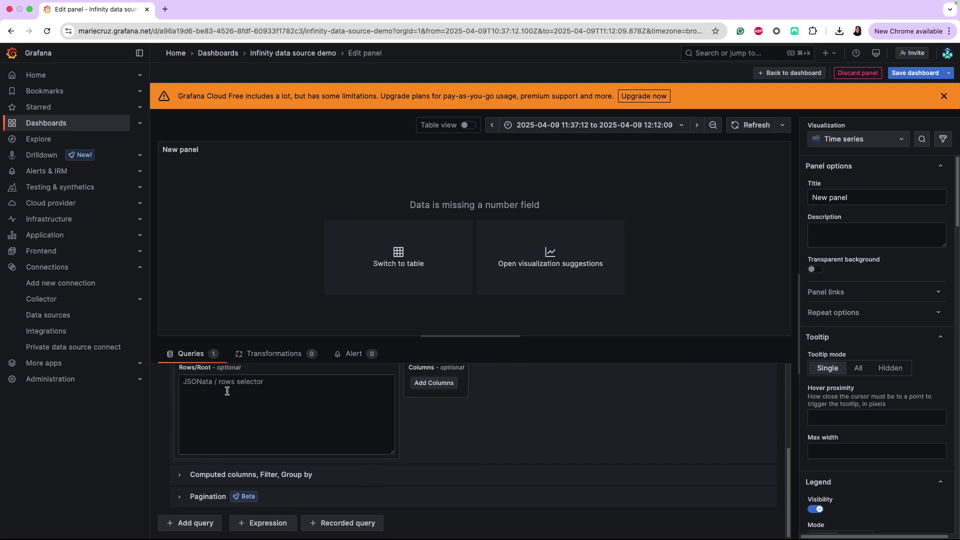
scroll(214, 390, "up", 1)
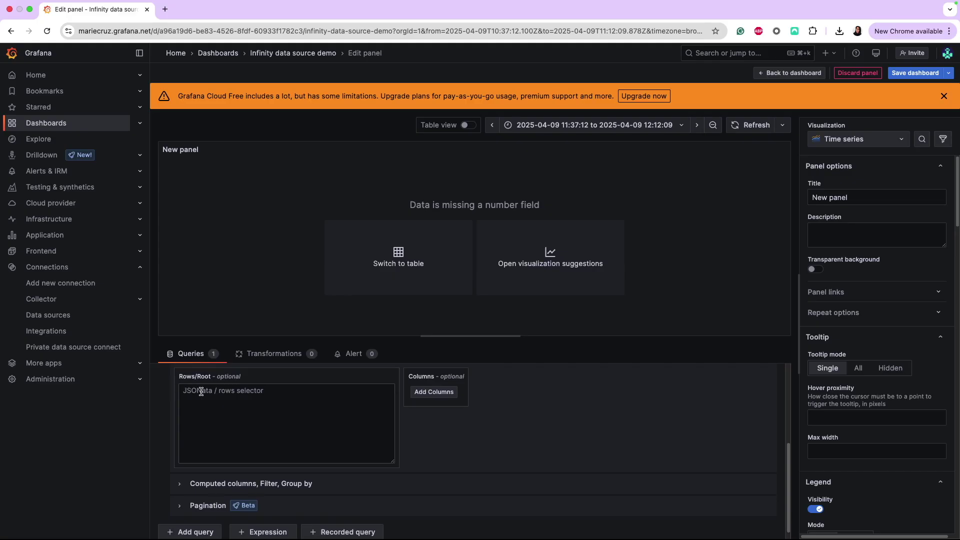
Load the ThingSpeak feed.json in a new tab with Pretty print, and select 'feeds'.
left_click(165, 9)
type("https://thingspeak.com/channels/38629/feed.json")
key("Return")
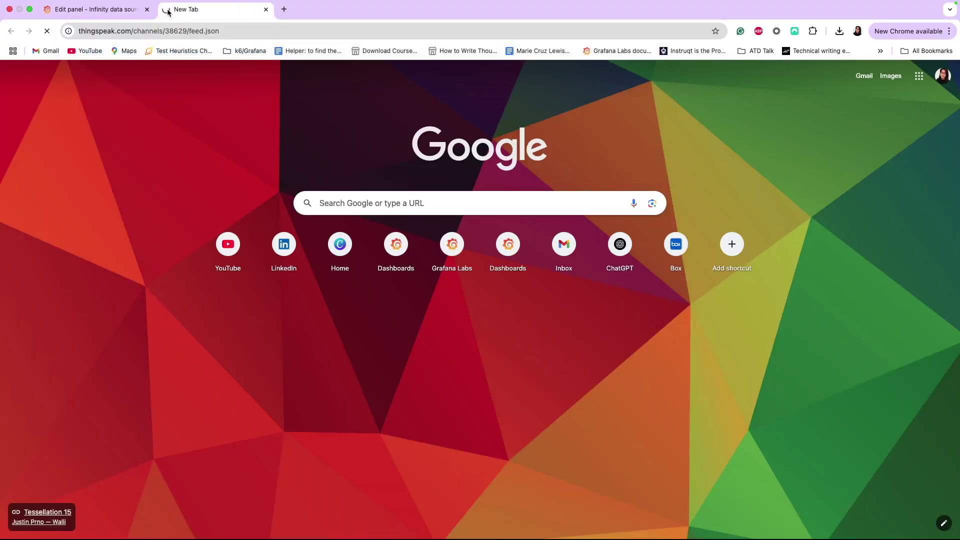
left_click(52, 48)
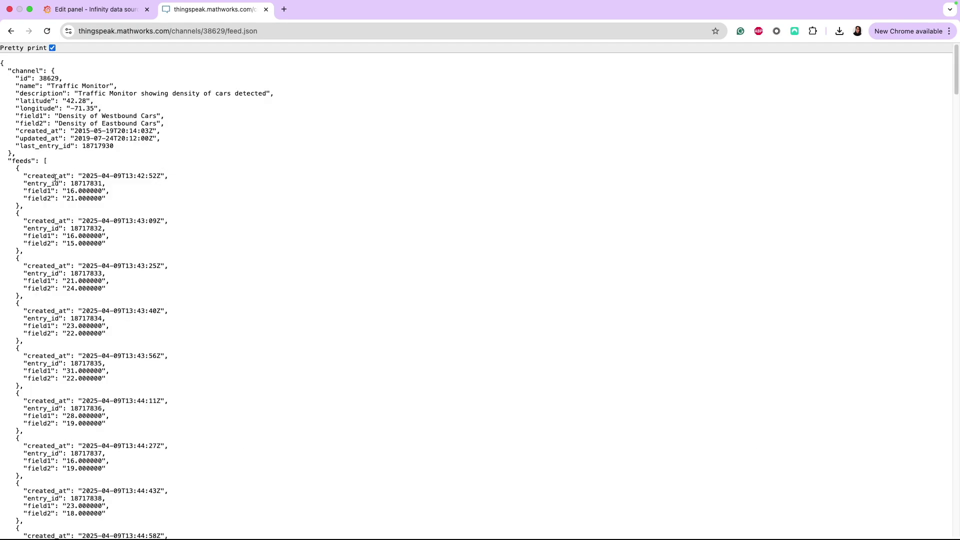
left_click_drag(36, 162, 10, 166)
Back in Grafana, enter 'feeds' as the query's Rows/Root path.
left_click(71, 15)
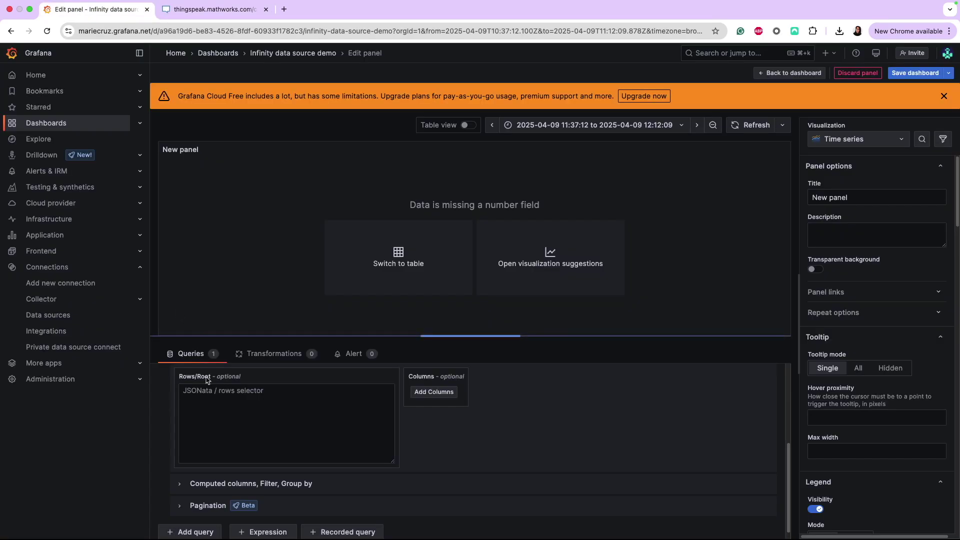
left_click(235, 420)
type("feeds")
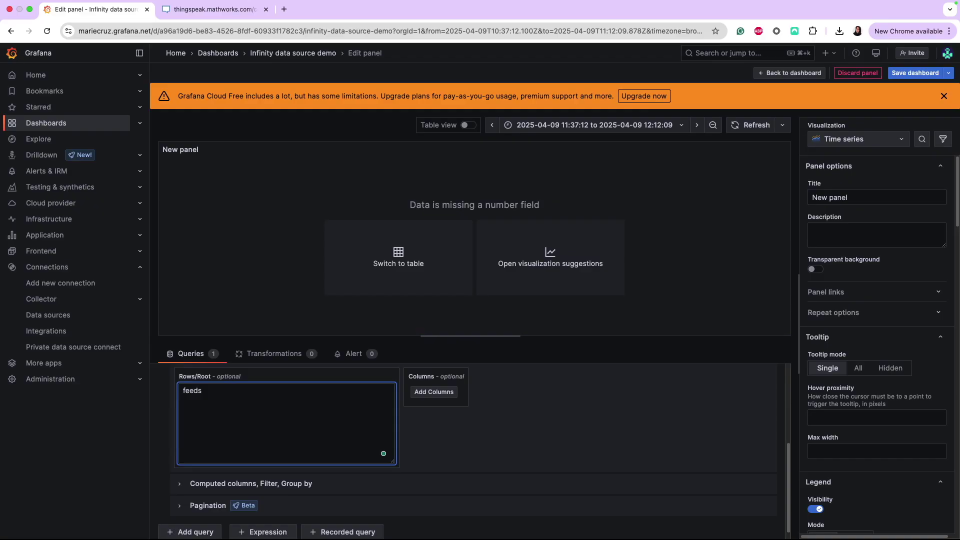
Add a created_at column titled 'Created at' with Time format.
left_click(428, 390)
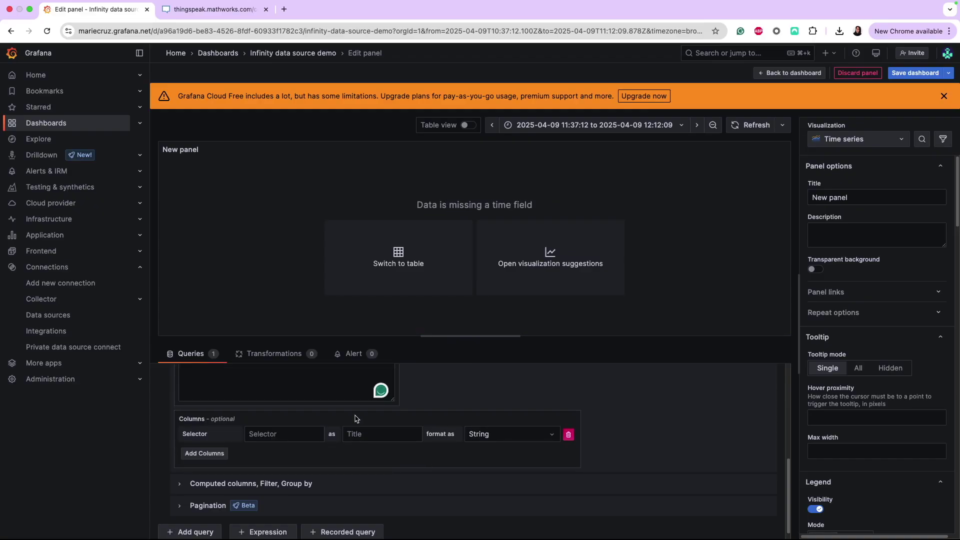
left_click(283, 438)
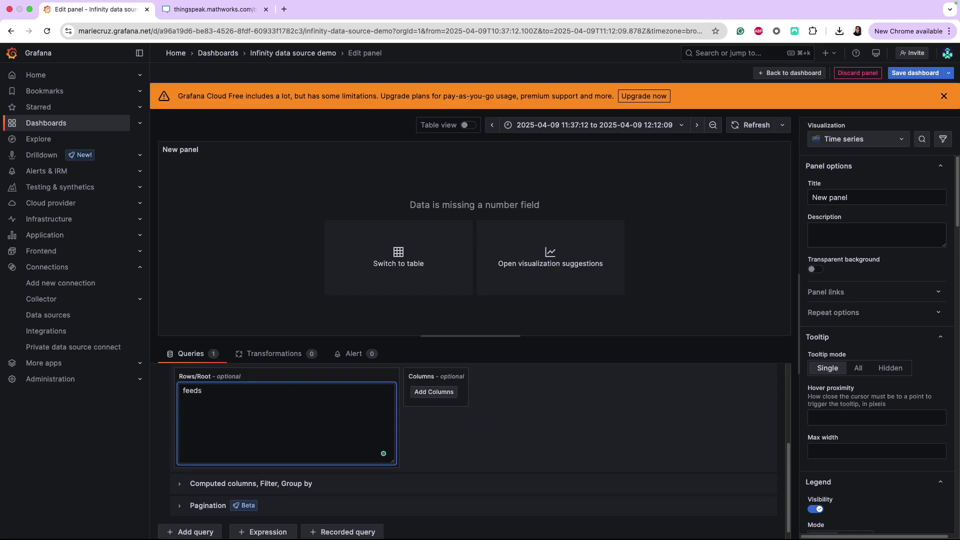
type("created_at")
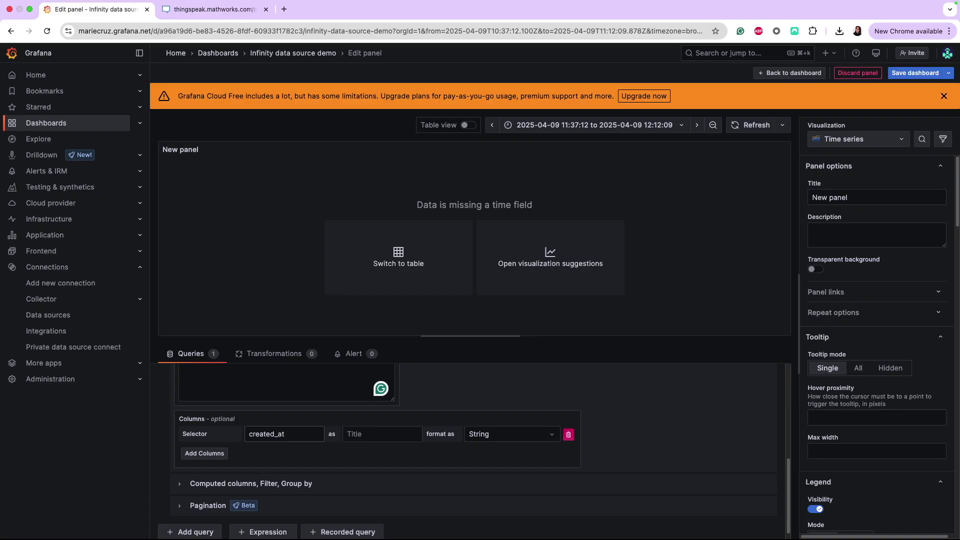
key("Tab")
type("Created")
left_click(551, 435)
left_click(518, 489)
Add field1 as a Number column titled 'Density of Westbound Cars'.
left_click(216, 453)
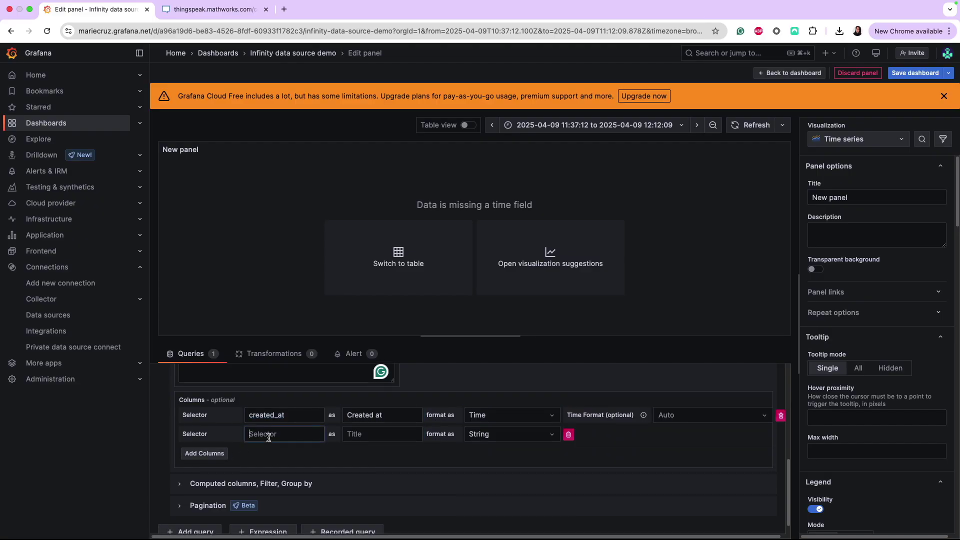
type("field1")
left_click(368, 501)
type("Density ")
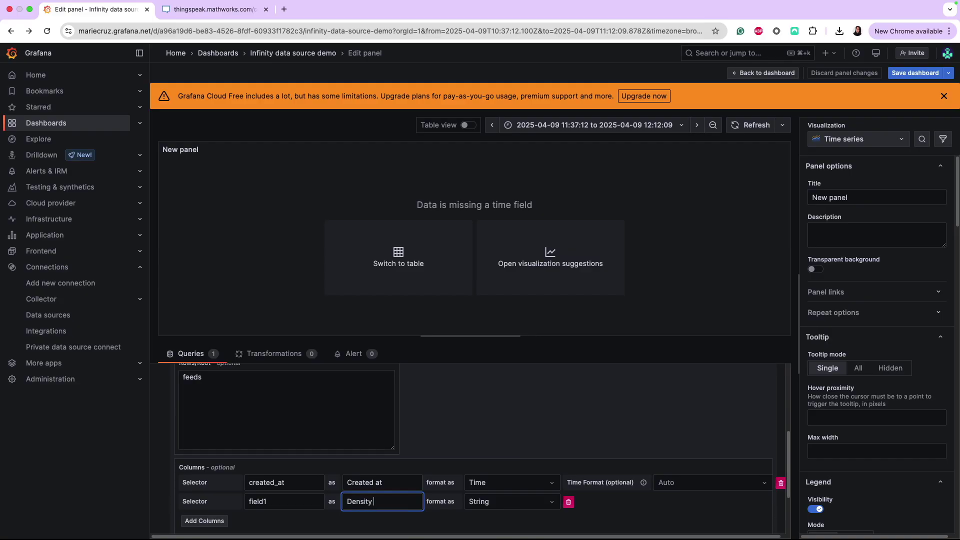
type("stbound Cars")
left_click(517, 501)
left_click(484, 406)
scroll(485, 406, "down", 3)
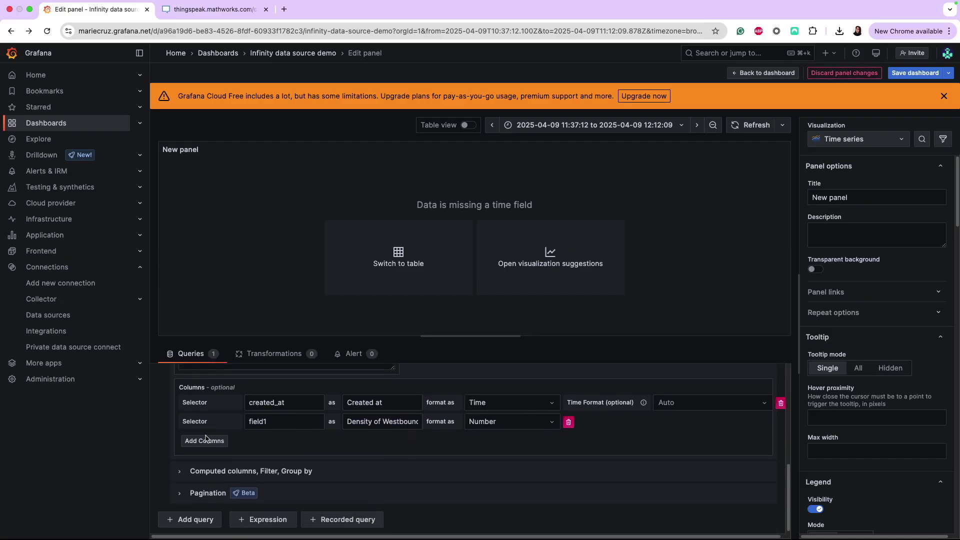
Add field2 as a Number column titled 'Density of Eastbound Cars'.
left_click(204, 421)
type("field2")
triple_click(381, 402)
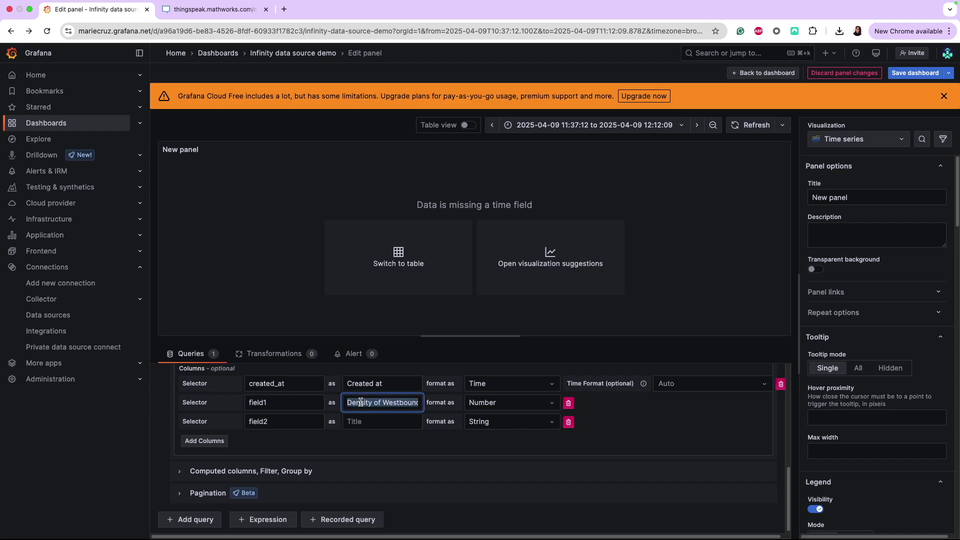
key("ctrl+c")
left_click(381, 420)
key("ctrl+v")
key("BackSpace")
type("E")
left_click(510, 424)
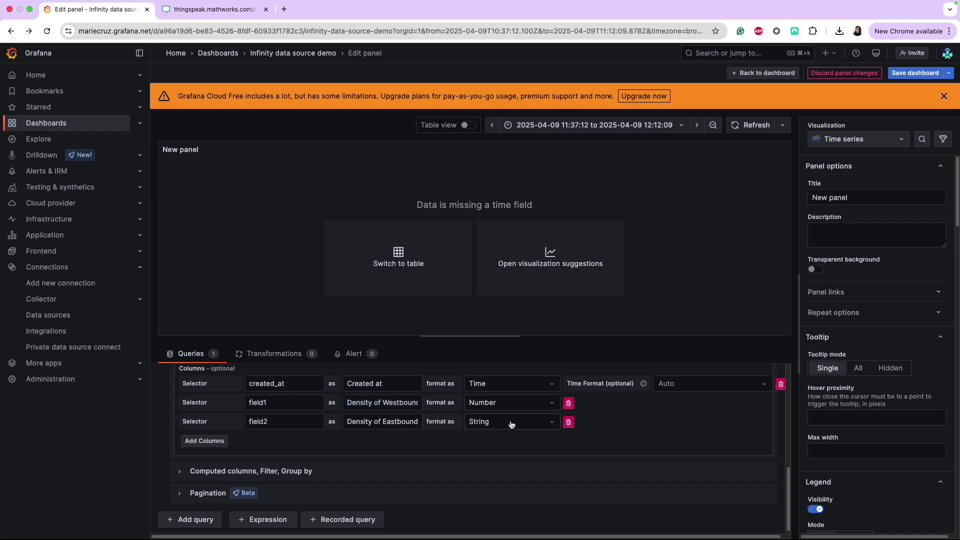
left_click(554, 425)
left_click(506, 462)
Refresh the query and zoom the time range to the loaded data.
left_click(738, 128)
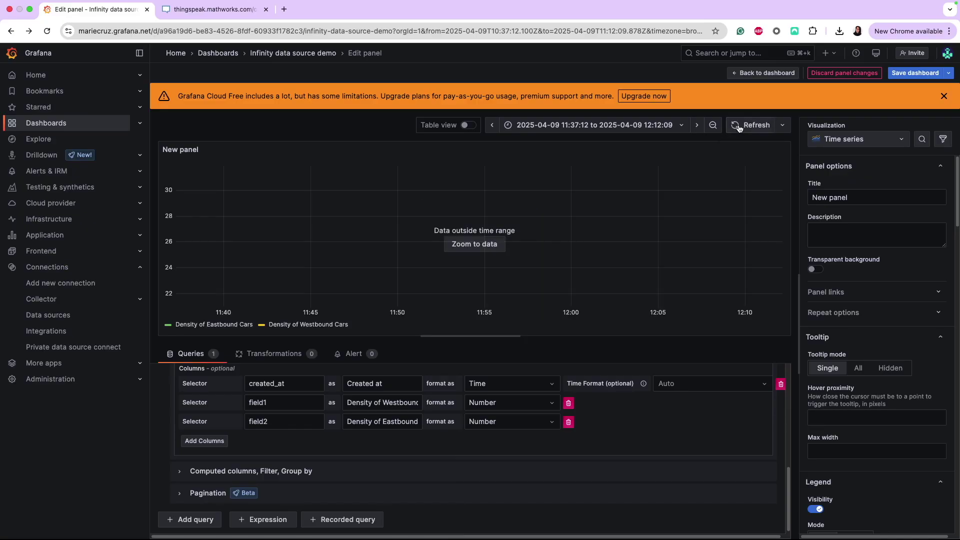
left_click(486, 244)
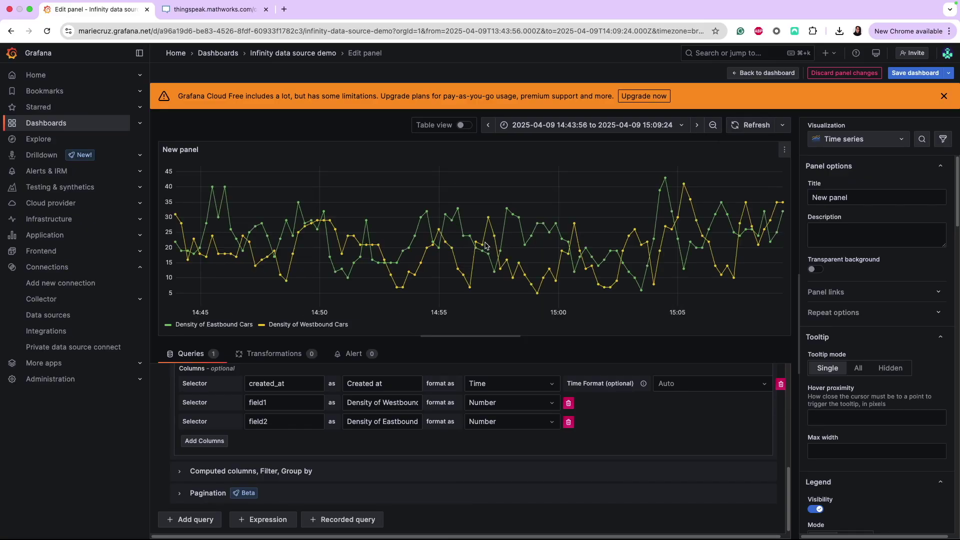
mouse_move(776, 229)
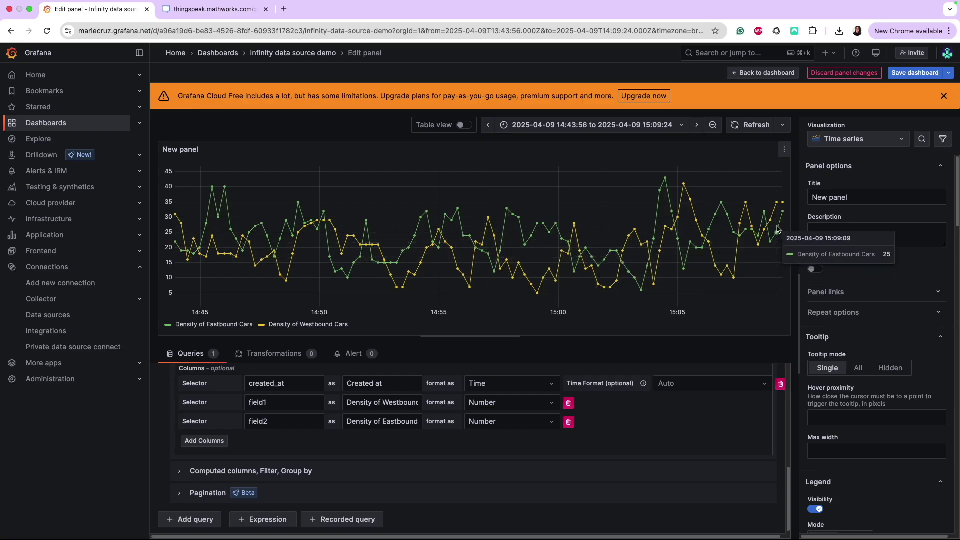
Retitle the panel 'JSON example' and save the dashboard.
double_click(821, 196)
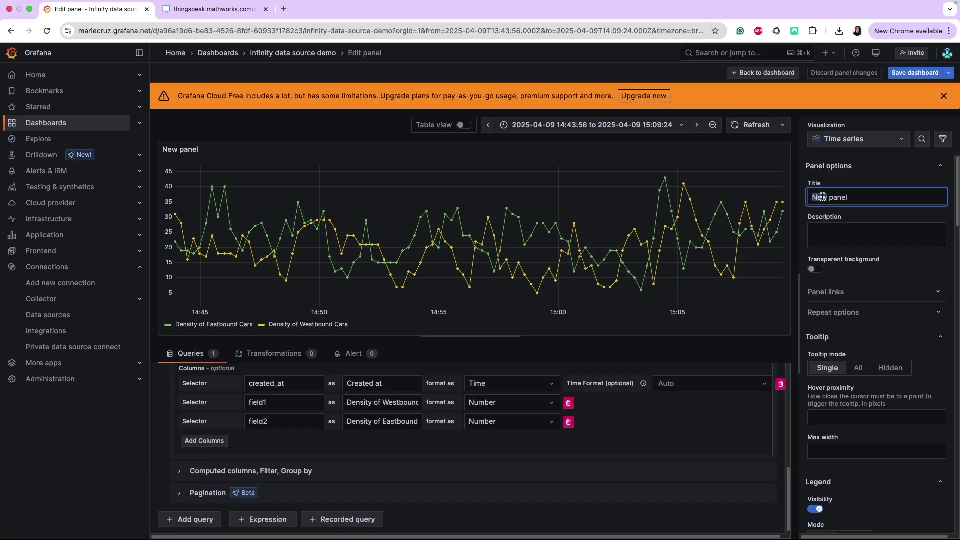
type("JSON ex")
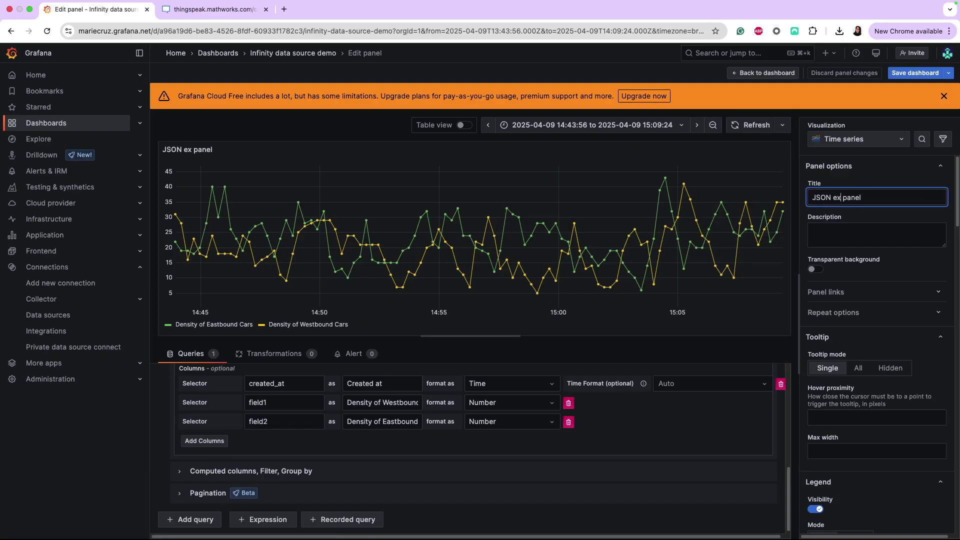
type("ample")
double_click(874, 197)
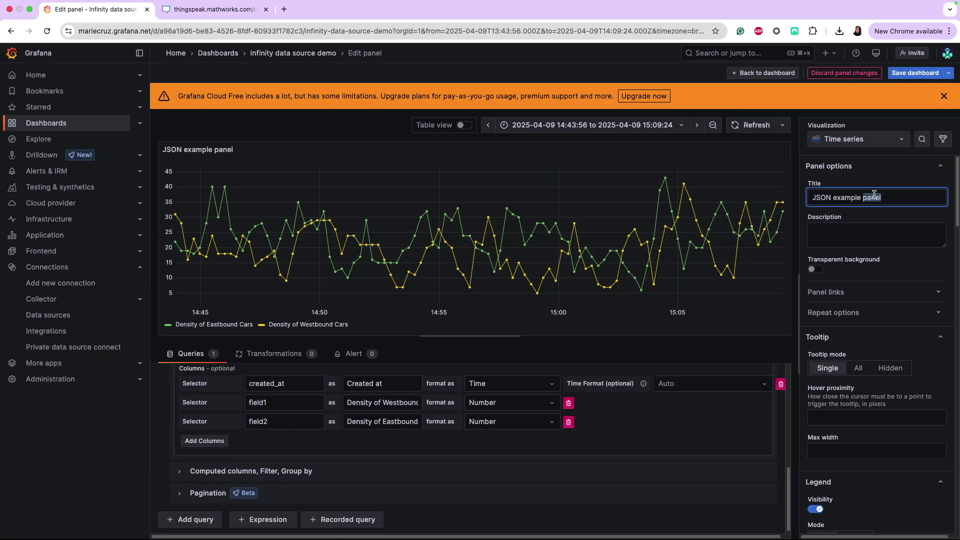
key("BackSpace")
left_click(899, 75)
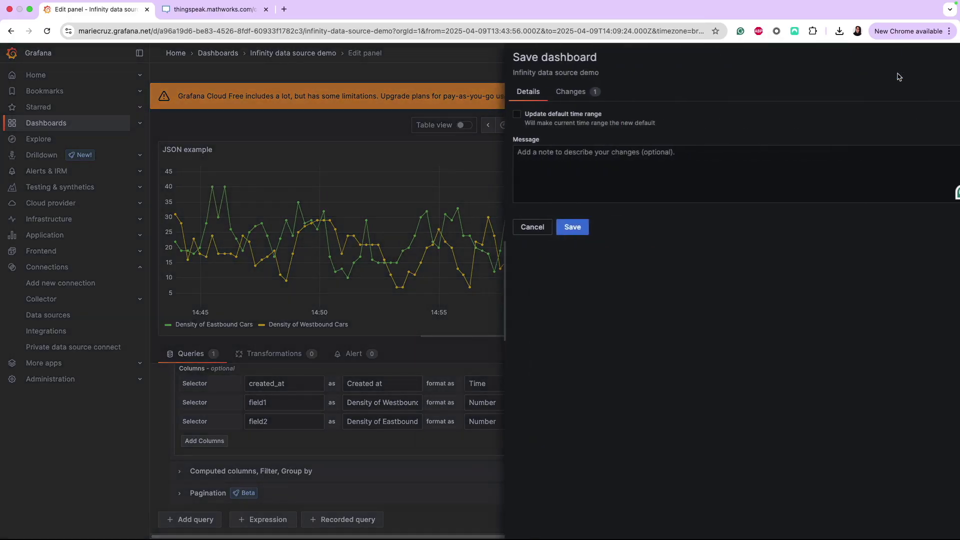
left_click(563, 228)
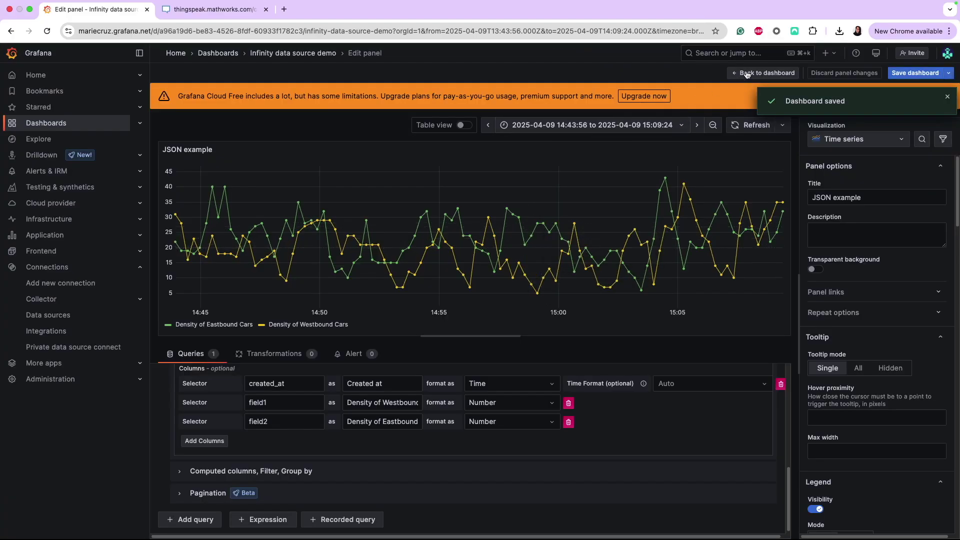
left_click(747, 73)
mouse_move(450, 214)
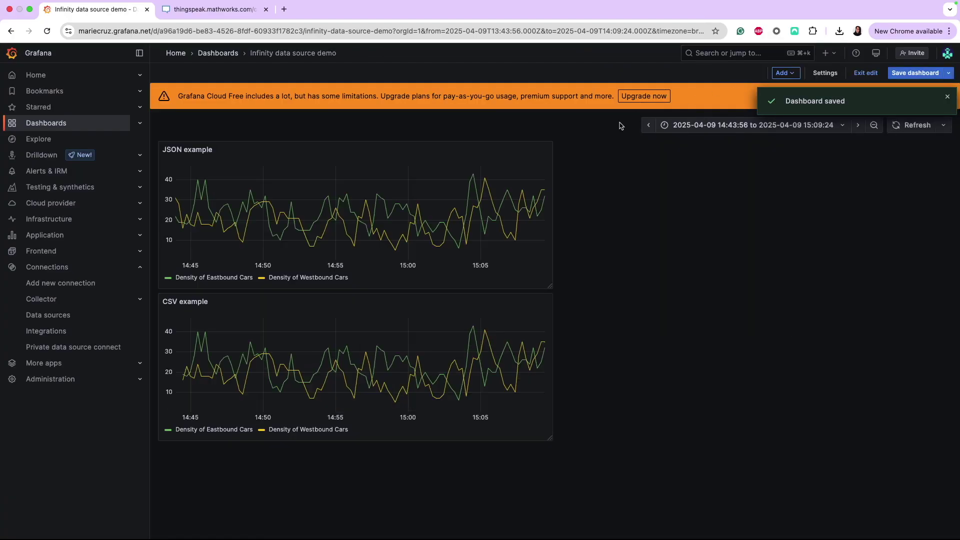